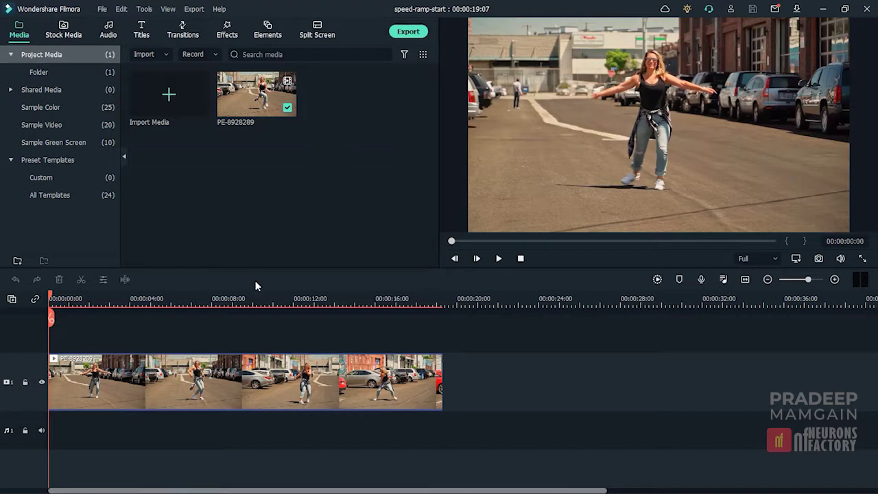
right_click(196, 368)
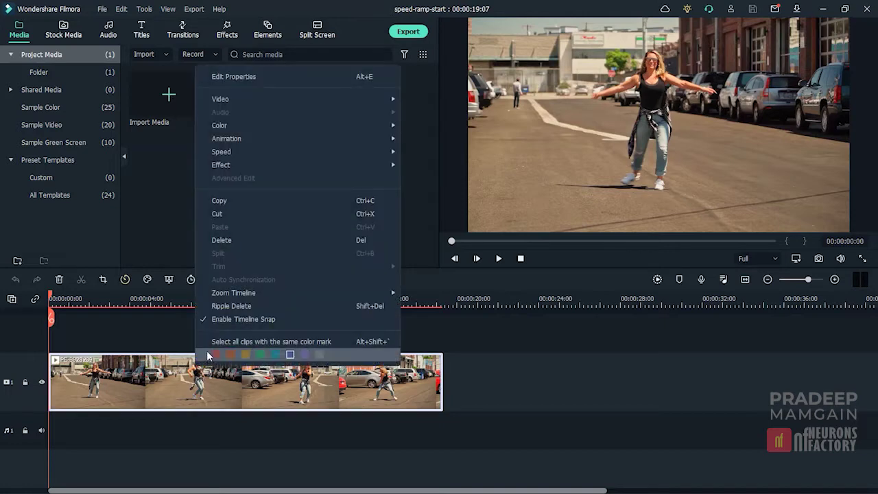
mouse_move(296, 151)
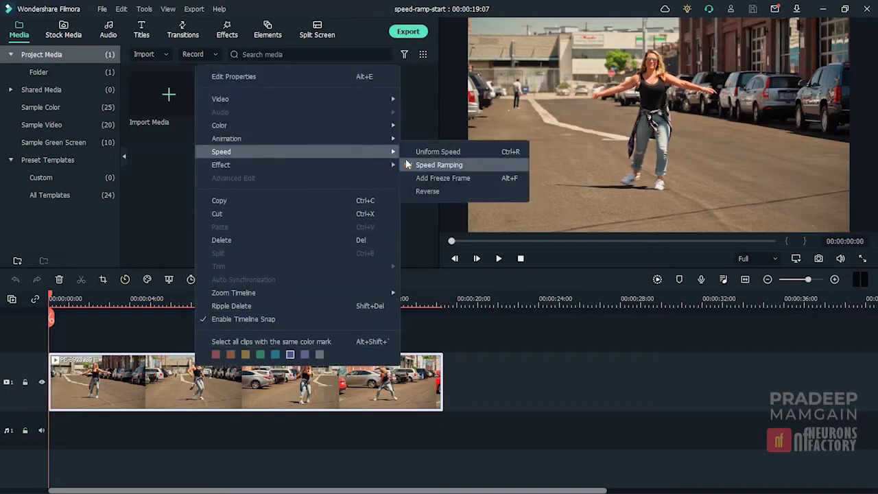
key("Escape")
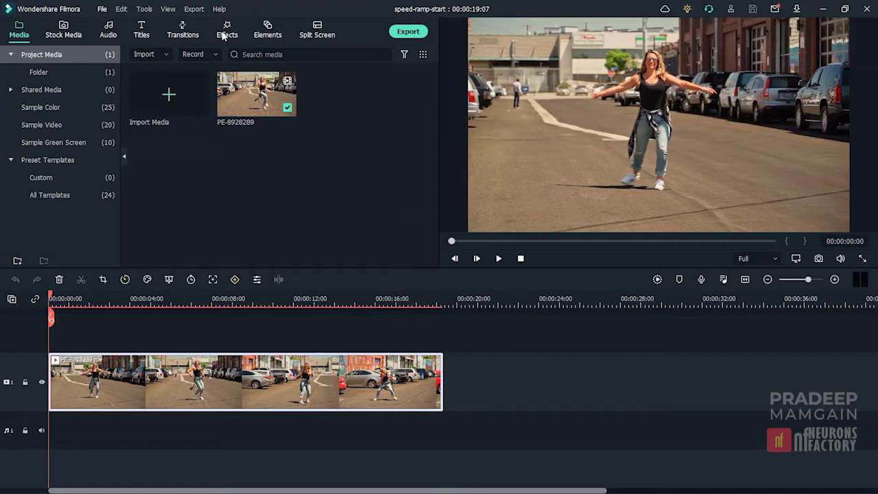
left_click(145, 9)
mouse_move(177, 99)
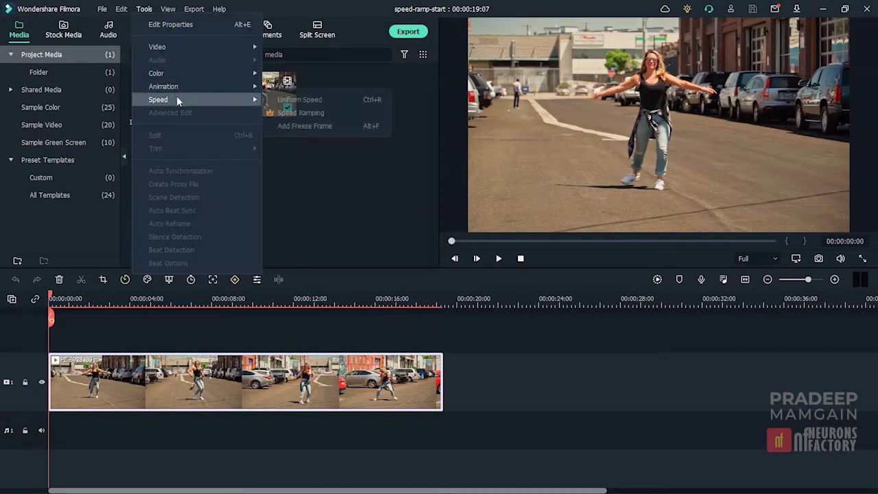
key("Escape")
Position the playhead at 00:00:03:00 and apply Customize speed ramping to the selected clip.
left_click(108, 301)
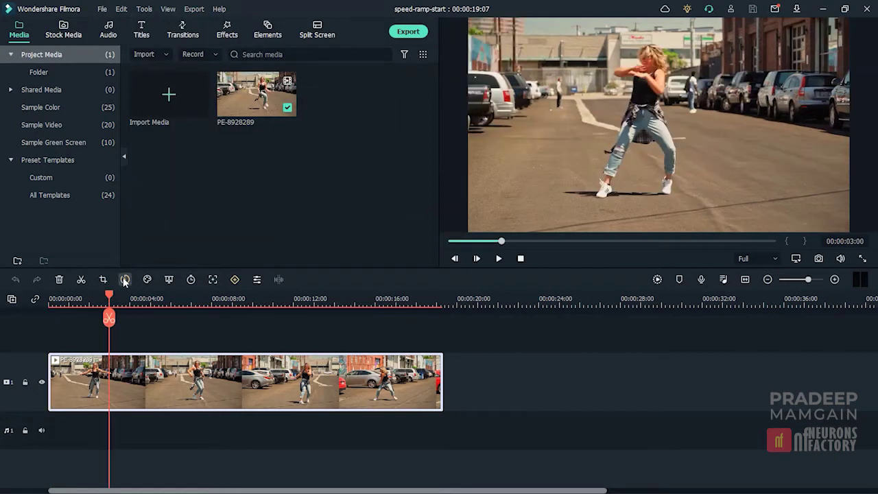
left_click(124, 280)
left_click(155, 310)
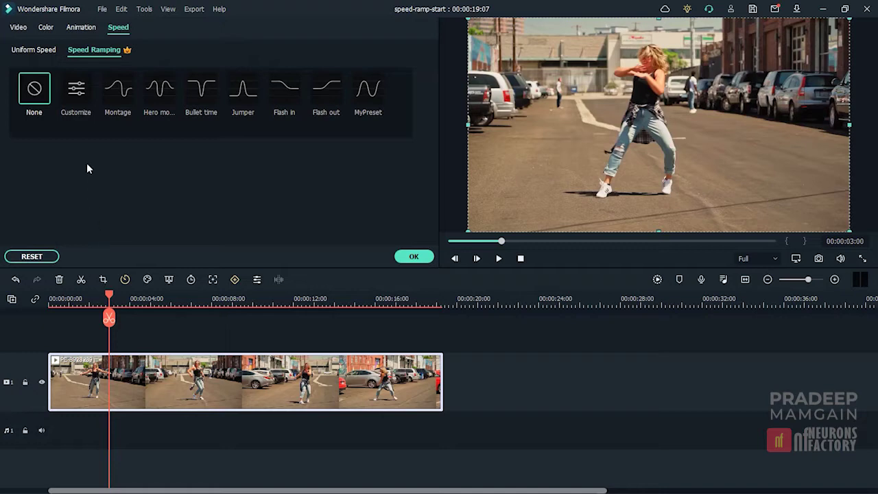
left_click(77, 96)
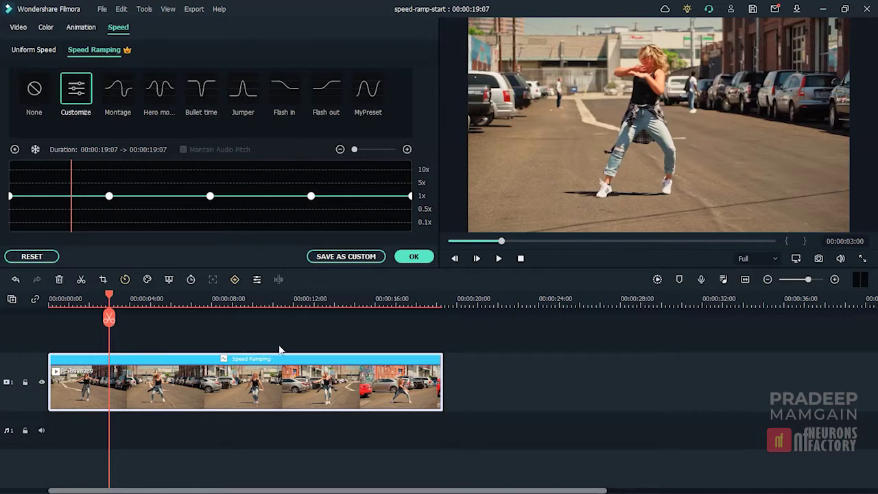
Close the clip's speed ramping settings, reopen them, and check the duration at the clip's end edge.
left_click(416, 260)
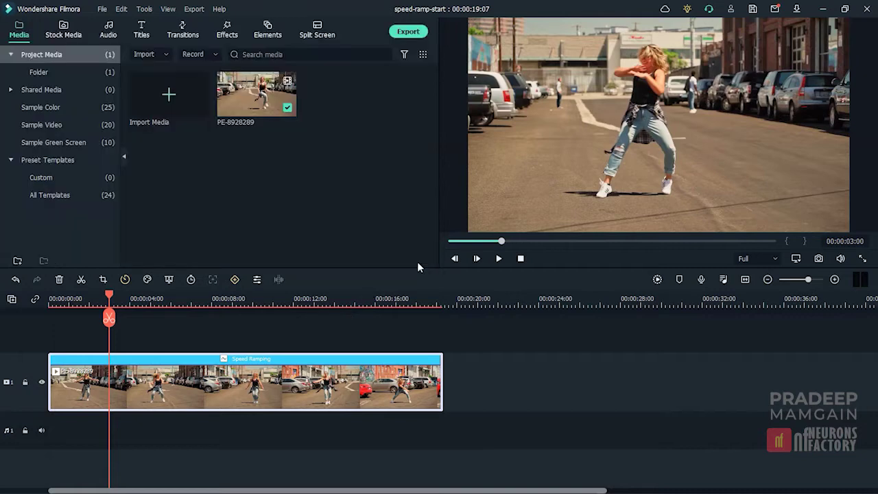
left_click(224, 360)
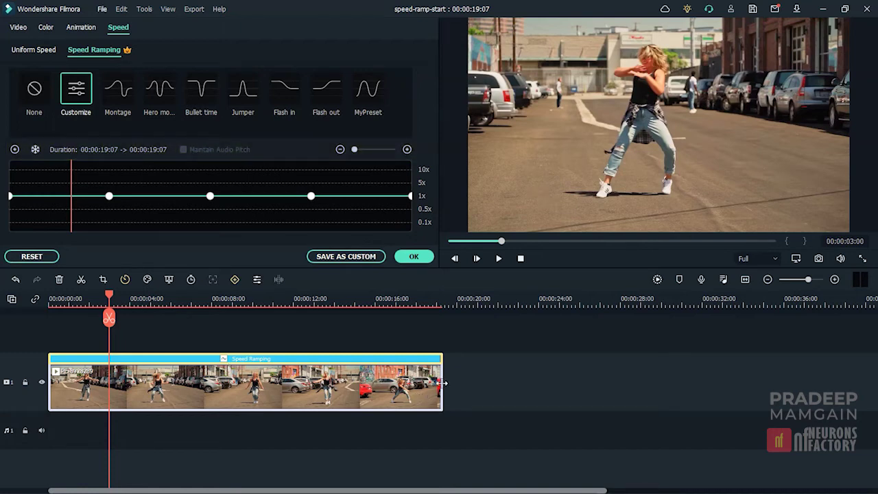
left_click_drag(441, 383, 441, 382)
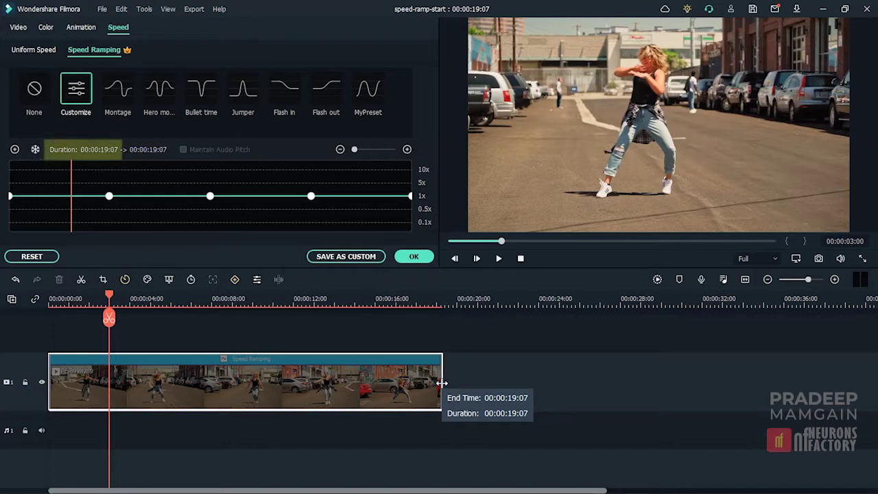
left_click(442, 383)
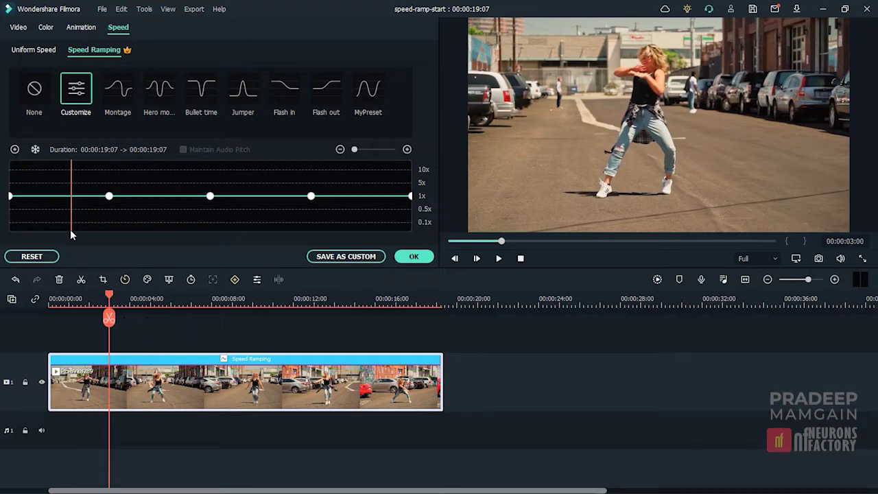
Add and remove a speed point at about 00:00:01:20, and try shifting the second speed point slightly earlier.
left_click_drag(70, 218, 48, 220)
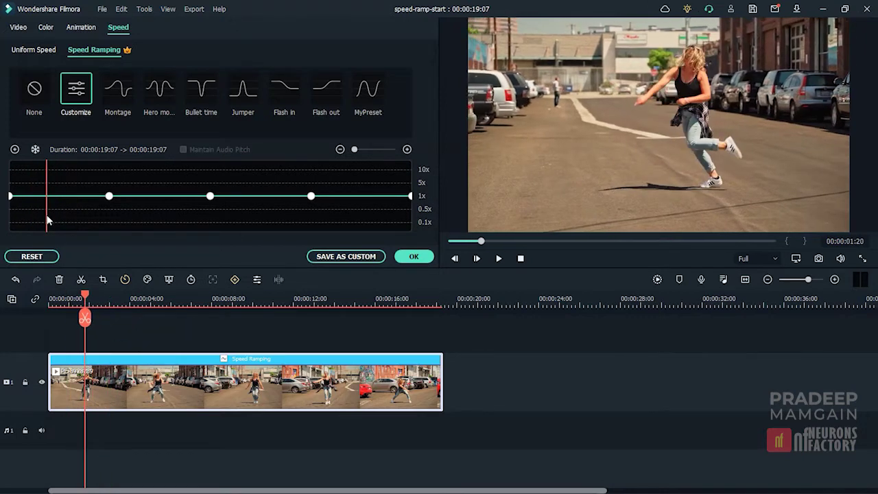
left_click(14, 149)
left_click(45, 195)
left_click(14, 149)
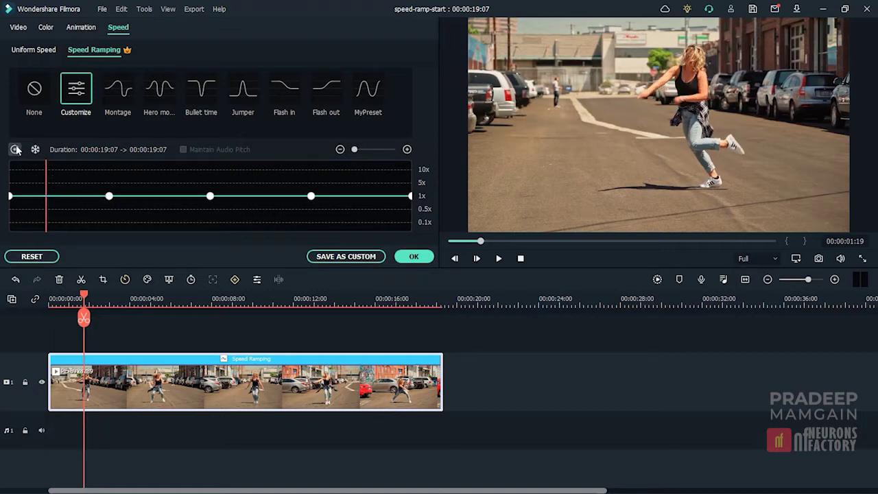
mouse_move(108, 195)
left_mouse_down()
mouse_move(157, 197)
mouse_move(80, 199)
mouse_move(104, 196)
mouse_move(94, 196)
left_mouse_up()
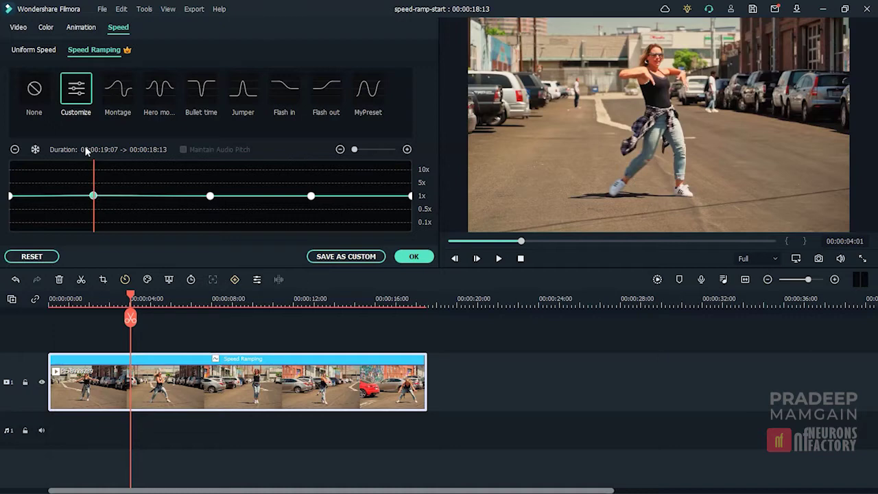
Delete the middle speed point and move the second point close to the start, raising the curve's opening slightly above 1x.
left_click(209, 197)
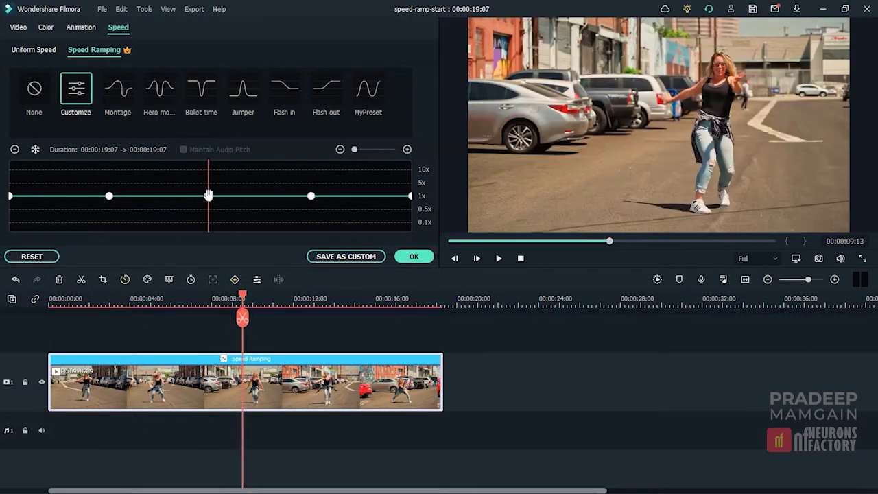
left_click(16, 149)
left_click(110, 196)
left_click_drag(111, 196, 41, 191)
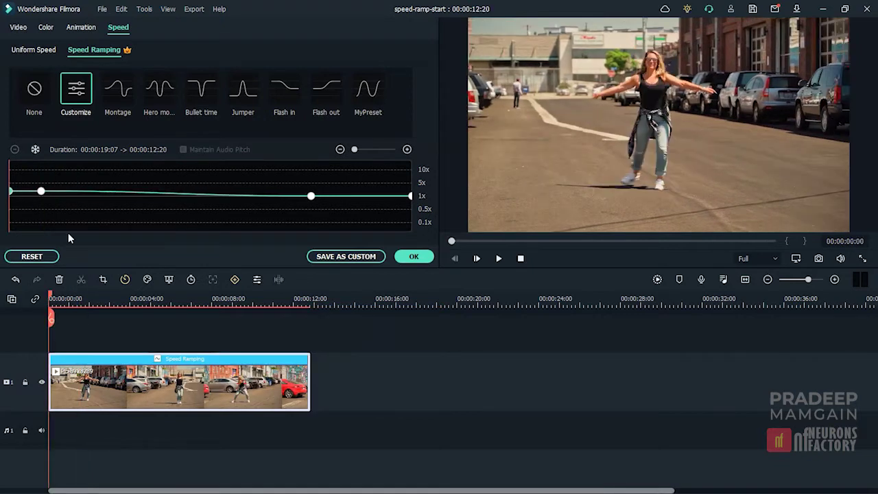
Move the remaining interior 1x speed point to just before the middle of the graph and preview the ramp.
left_click(311, 196)
left_click_drag(311, 196, 192, 196)
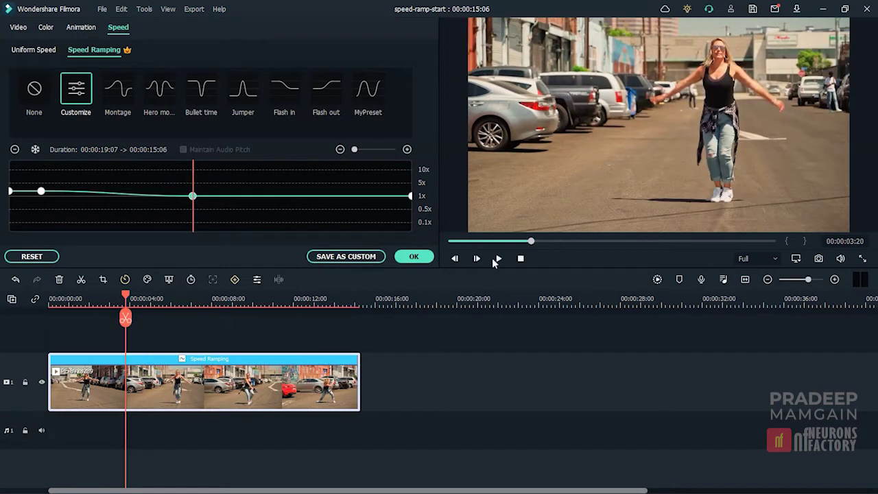
left_click(497, 259)
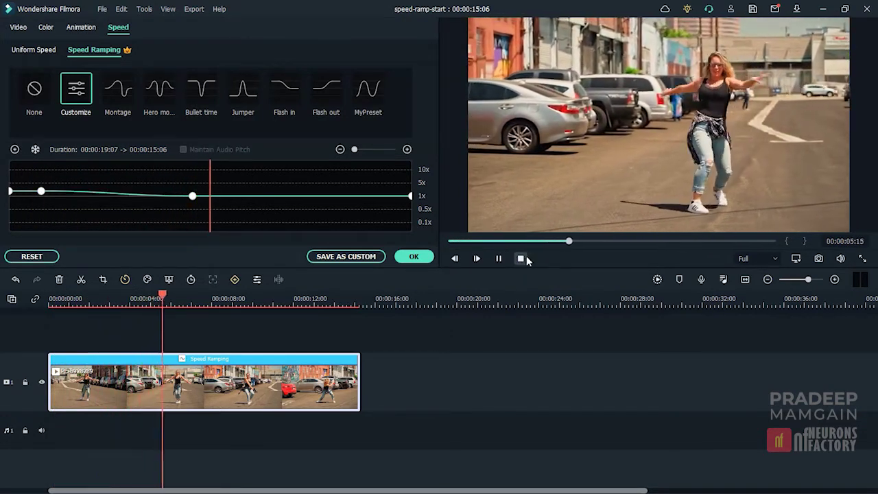
left_click(521, 259)
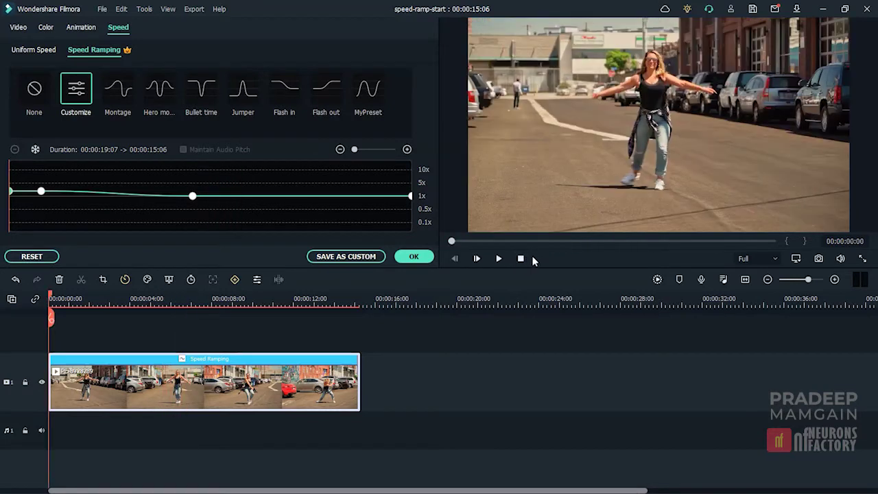
Add a 3.0-second freeze frame to the speed curve with the playhead at 00:00:04:23.
left_click(832, 242)
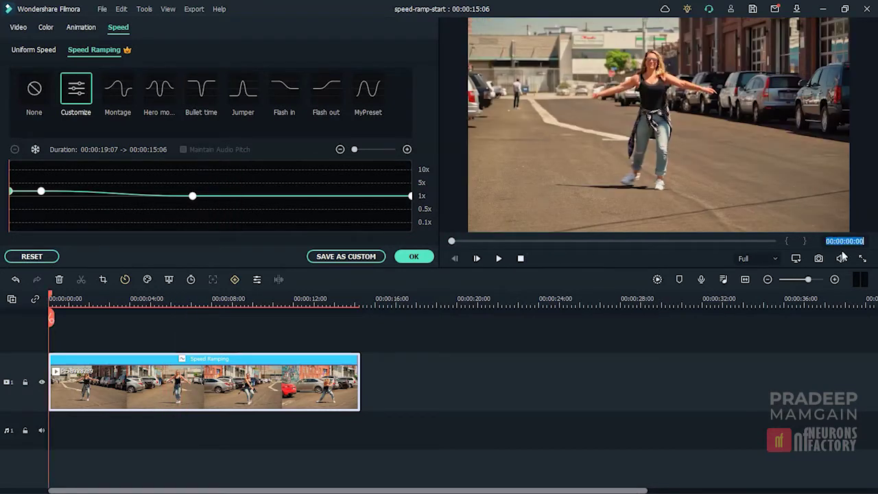
type("423")
key("Return")
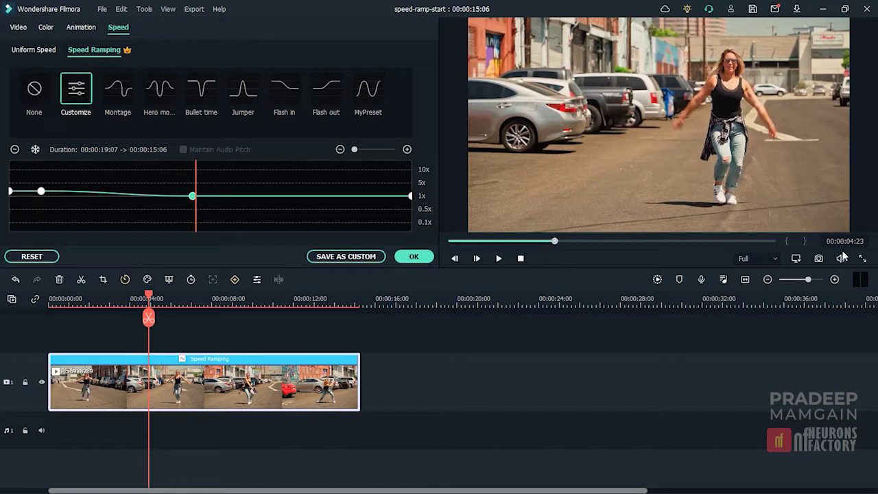
left_click(36, 148)
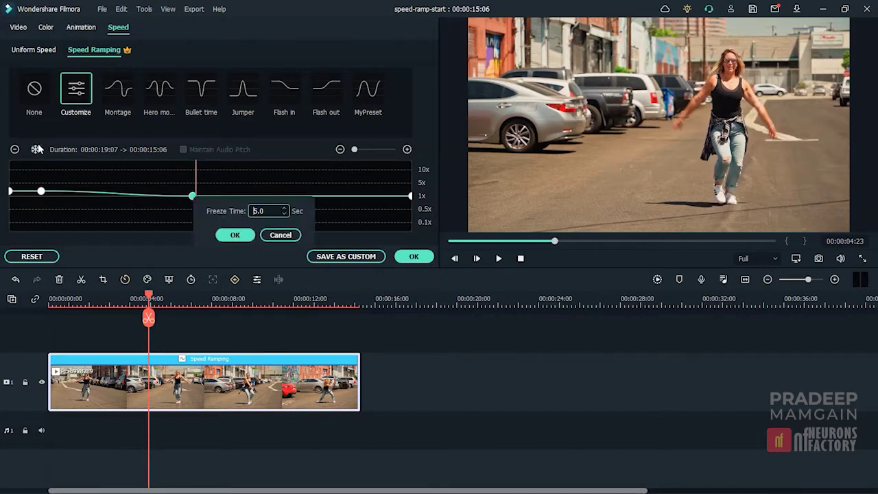
key("BackSpace")
key("BackSpace")
key("BackSpace")
type("3.0")
left_click(235, 236)
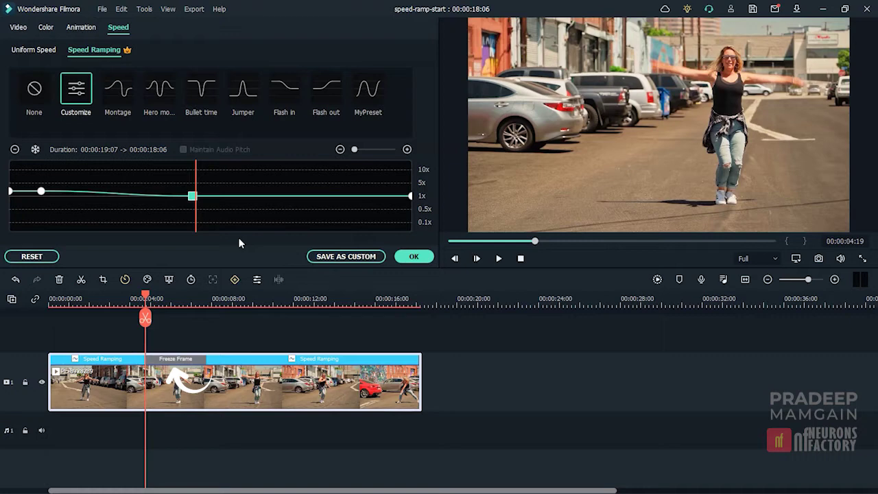
Play the clip from the beginning to review the speed ramp with the freeze frame.
left_click(523, 259)
left_click(498, 260)
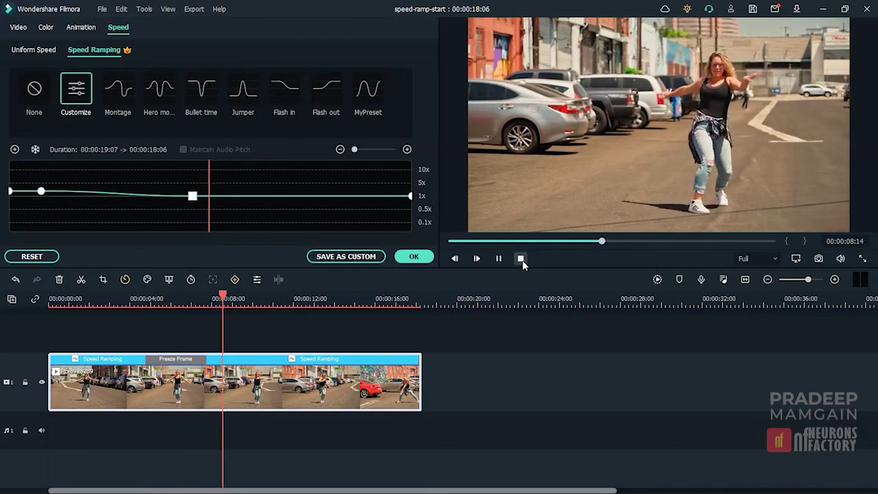
left_click(521, 259)
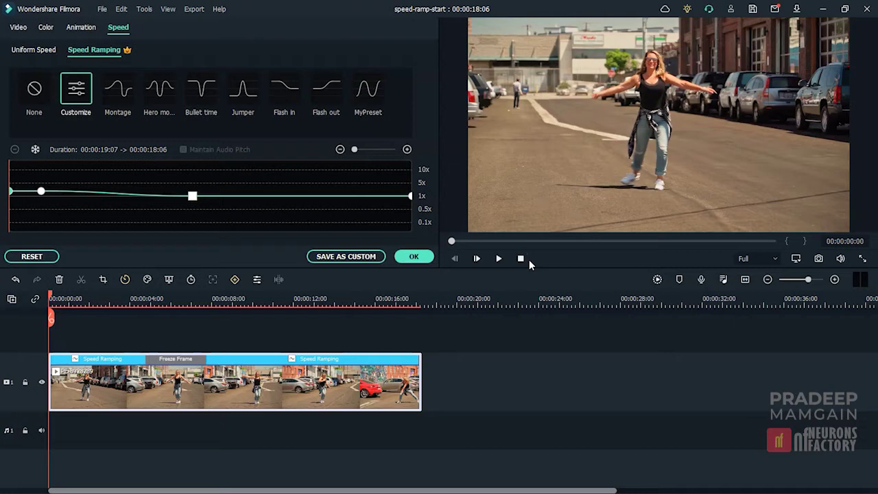
Save the current speed curve as a custom preset named preset1 and locate it in the preset list.
left_click(369, 260)
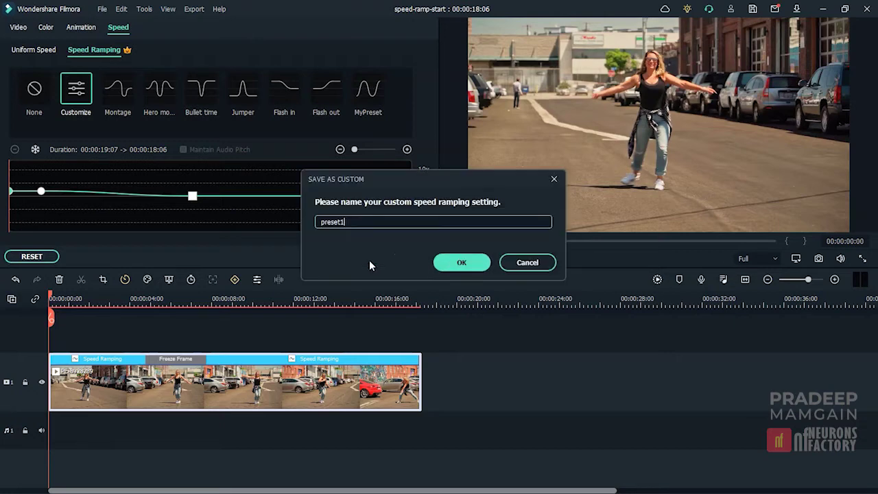
left_click(446, 263)
scroll(384, 116, "down", 2)
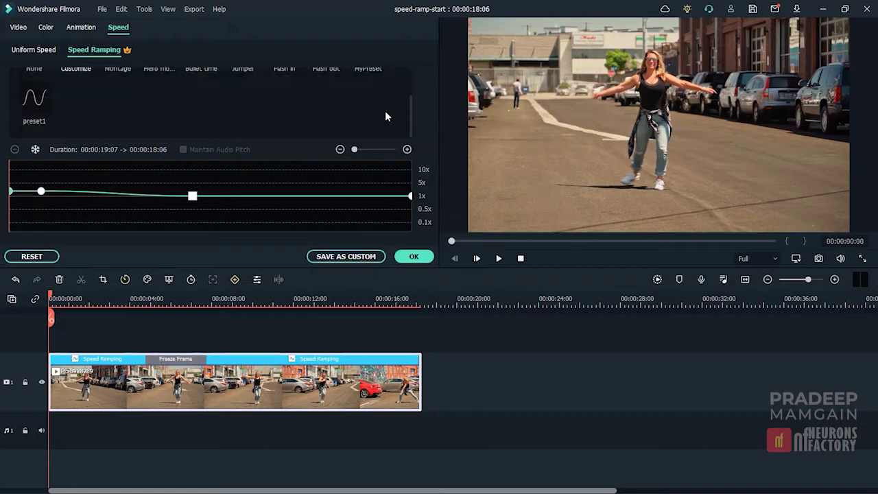
mouse_move(49, 119)
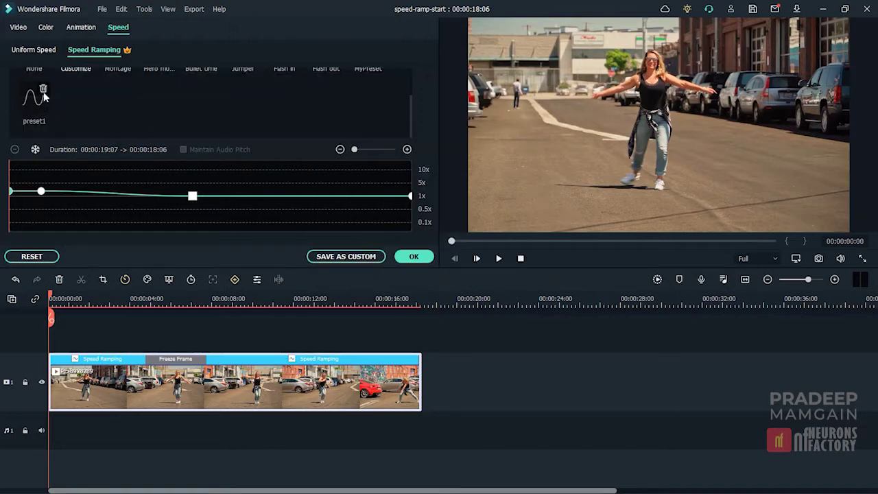
Delete the custom speed presets preset1 and MyPreset.
left_click(43, 90)
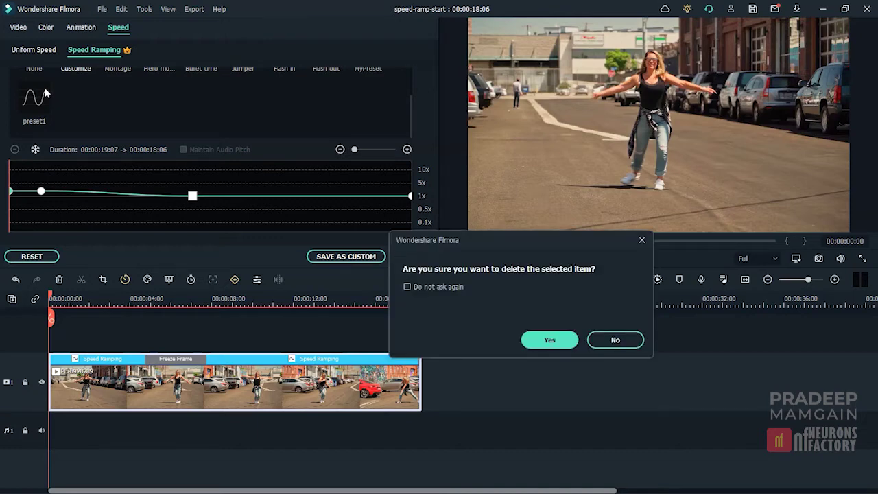
left_click(549, 339)
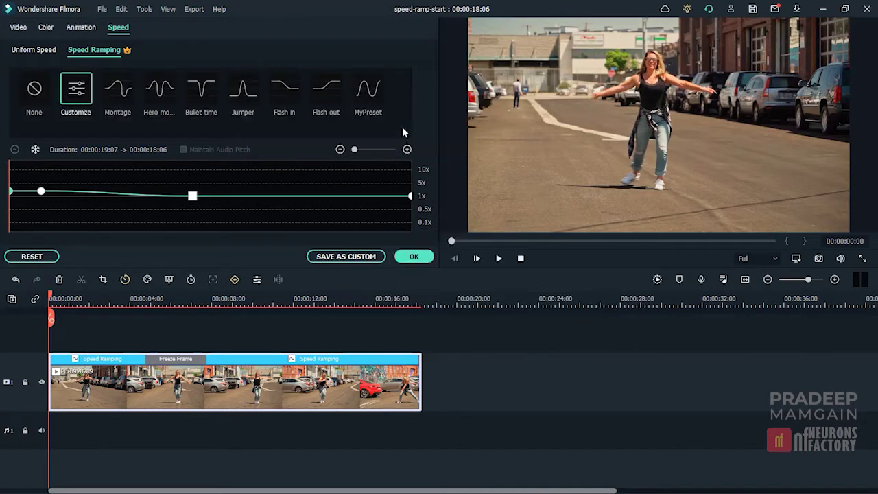
left_click(376, 84)
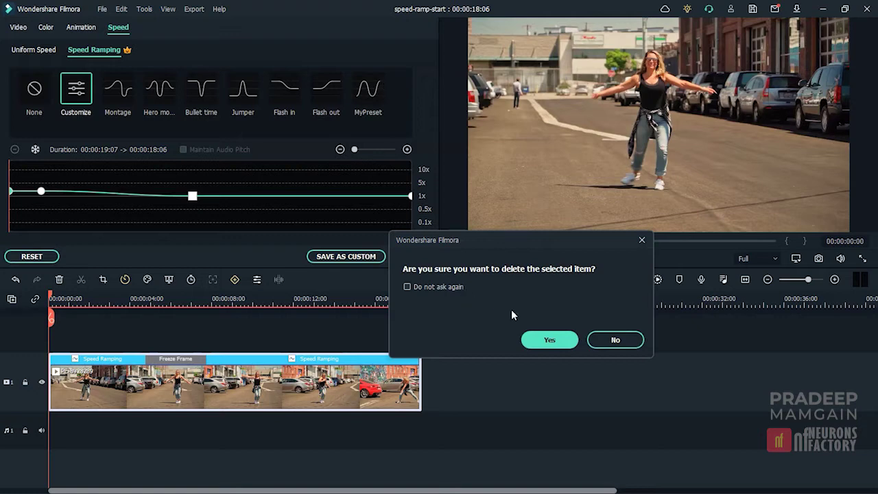
left_click(549, 339)
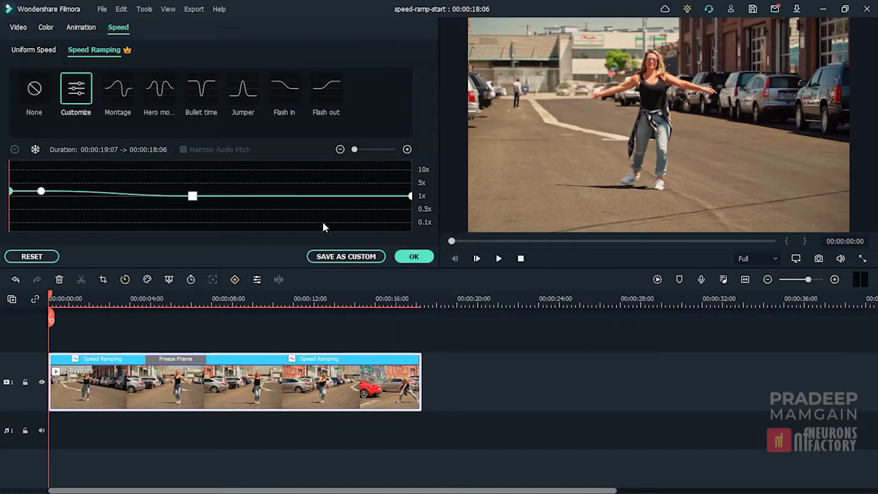
Apply the Montage speed ramping preset to the clip and preview the result.
left_click(122, 94)
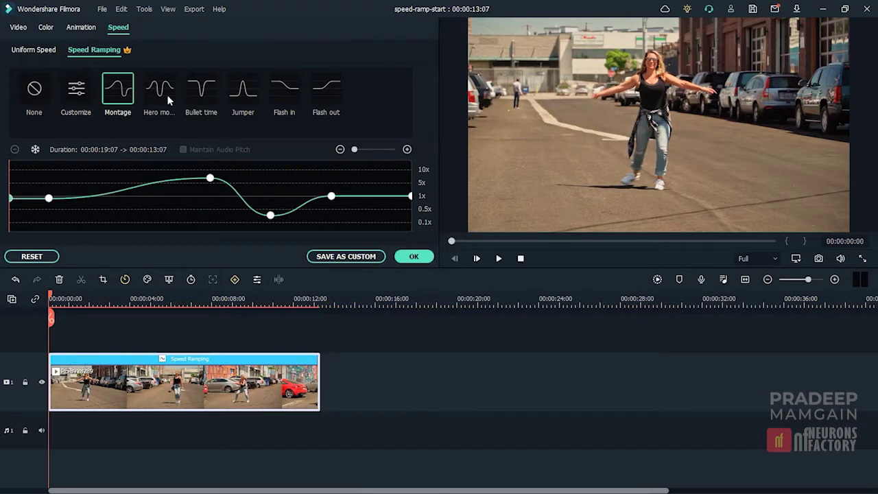
left_click(245, 96)
left_click(121, 93)
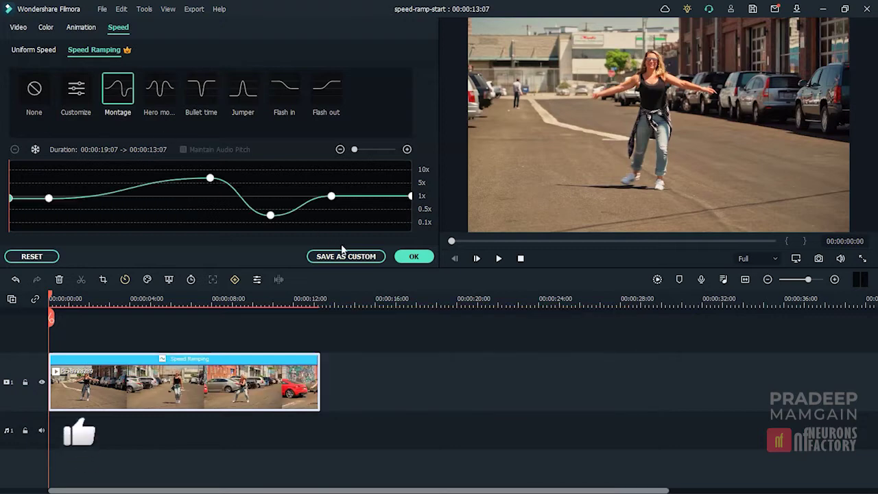
left_click(499, 259)
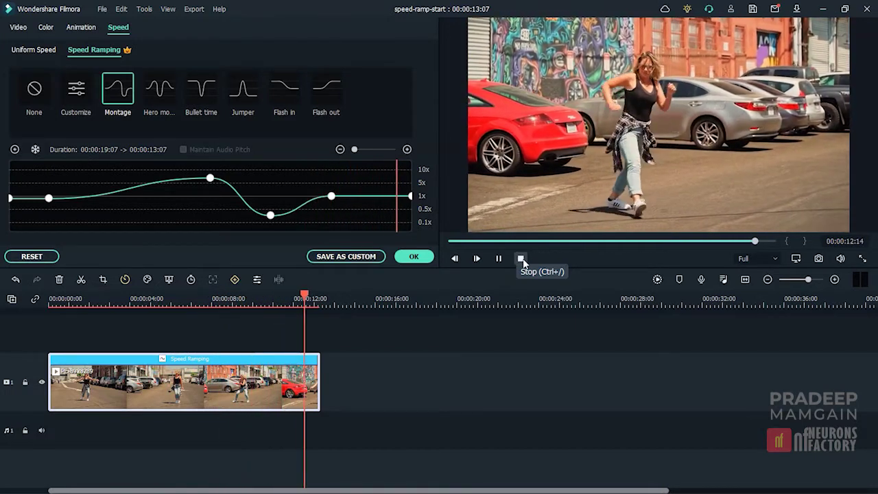
Apply the Hero moment speed preset and reshape its curve, slowing the start, middle and end and spreading the two fast peaks apart.
left_click(521, 258)
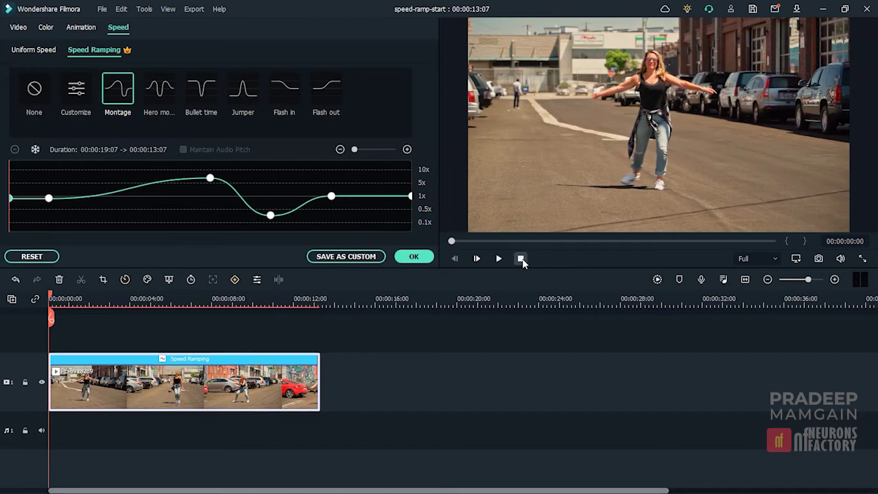
left_click(162, 91)
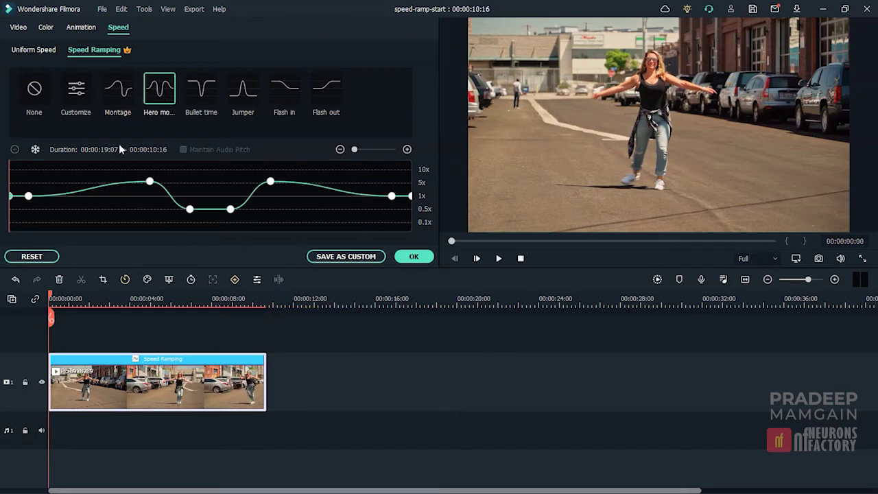
left_click_drag(10, 197, 10, 217)
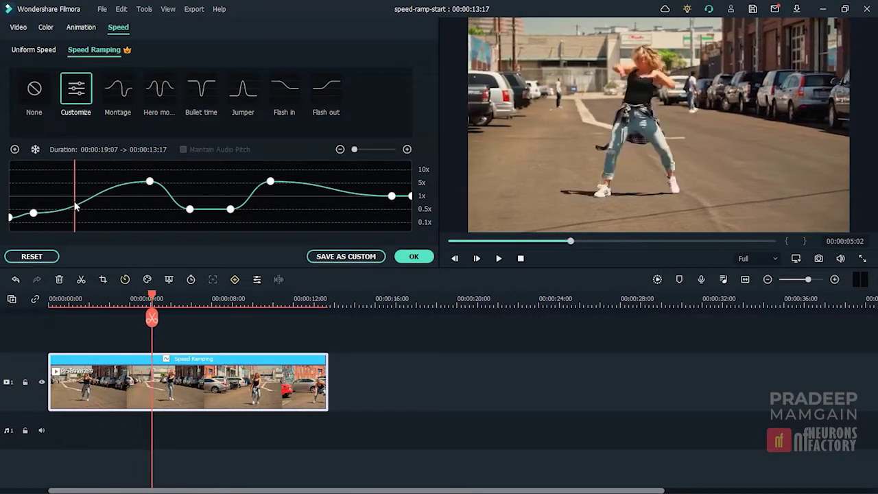
left_click_drag(190, 209, 229, 213)
left_click_drag(391, 196, 410, 215)
left_click_drag(270, 181, 290, 181)
left_click_drag(150, 179, 135, 181)
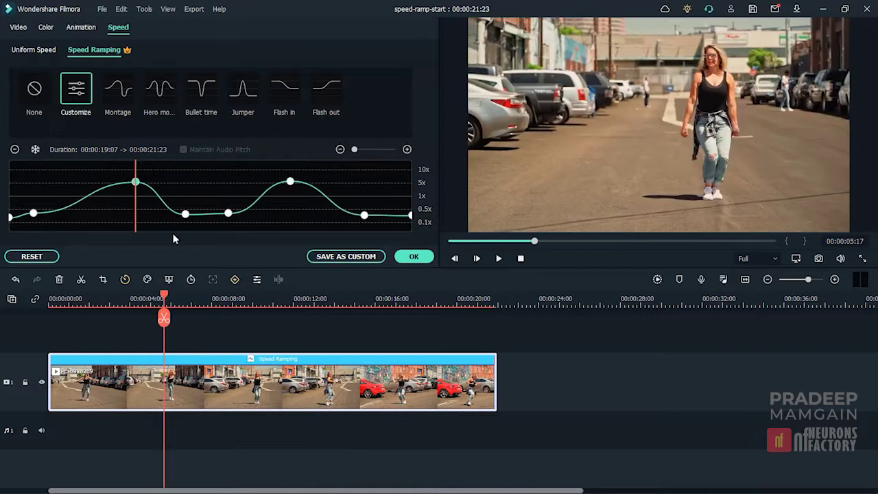
Raise the speed curve's start point to just under 0.5x and replay the clip to check the ramp.
left_click(520, 257)
left_click(499, 258)
left_click_drag(10, 217, 10, 212)
left_click(498, 258)
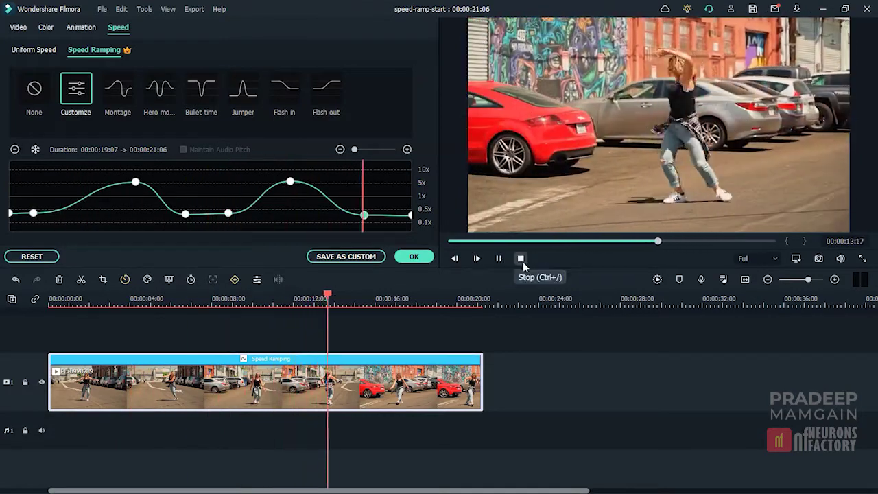
Raise the speed curve's end point to just above 0.5x, preview the ramp and accept the speed settings.
left_click_drag(410, 215, 410, 206)
left_click(318, 194)
left_click(498, 257)
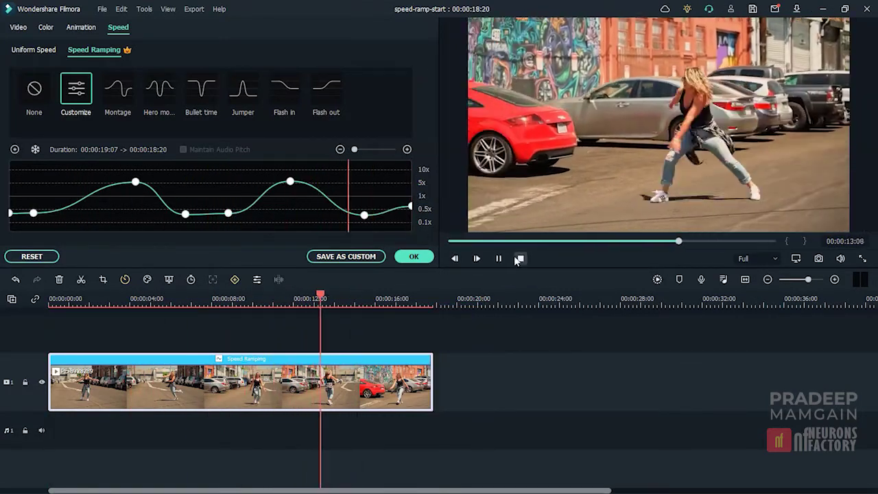
left_click(498, 257)
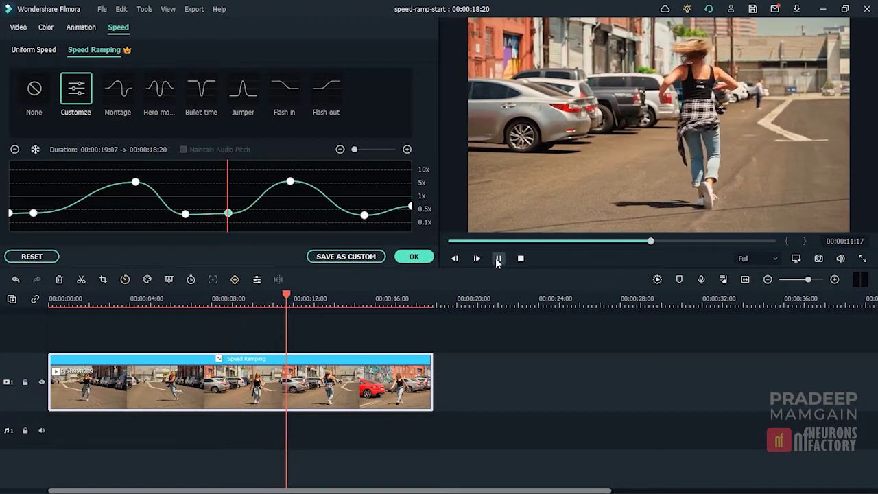
left_click(521, 259)
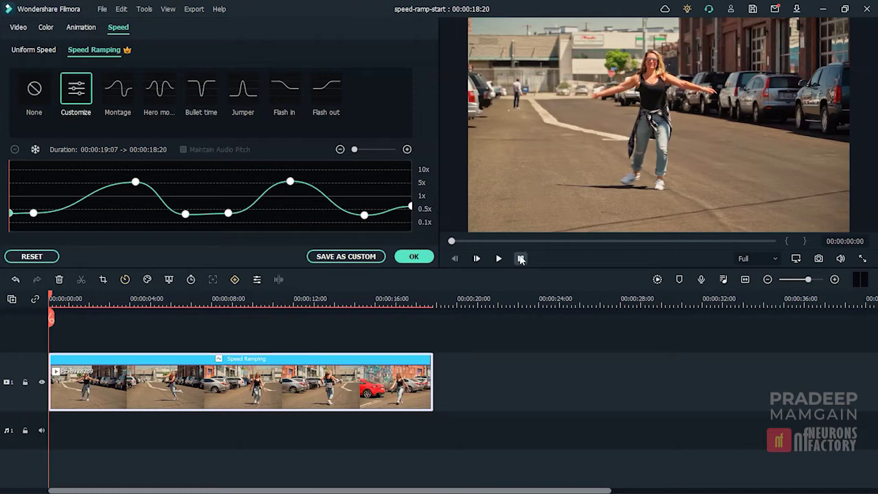
left_click(415, 257)
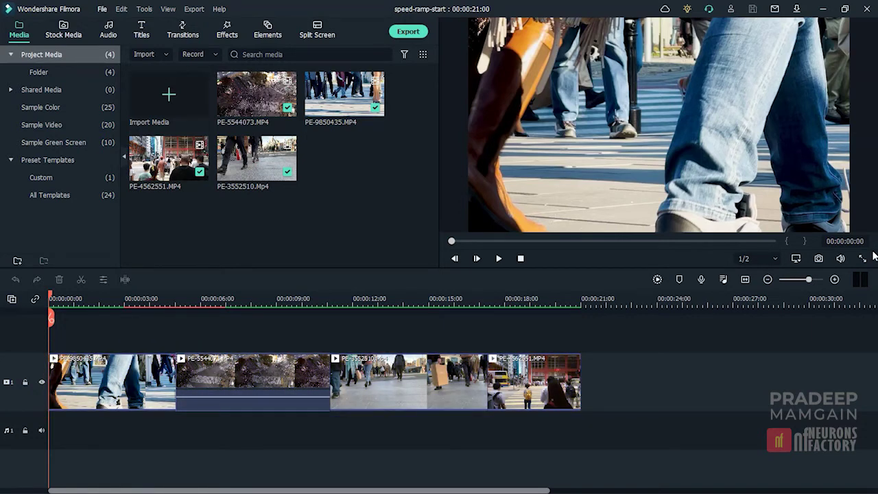
Split the PE-9850435.MP4 clip on the timeline at 00:00:03:00.
left_click(843, 241)
key("BackSpace")
type("300")
key("Return")
key("ctrl+b")
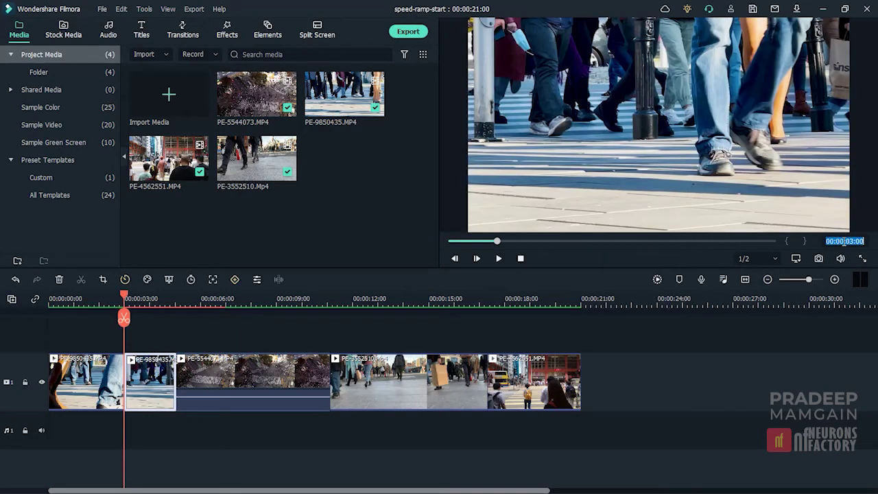
Split the PE-5544073.MP4 clip on the timeline at 00:00:07:00 and 00:00:09:00.
key("End")
type("700")
key("Return")
key("ctrl+b")
type("900")
key("Return")
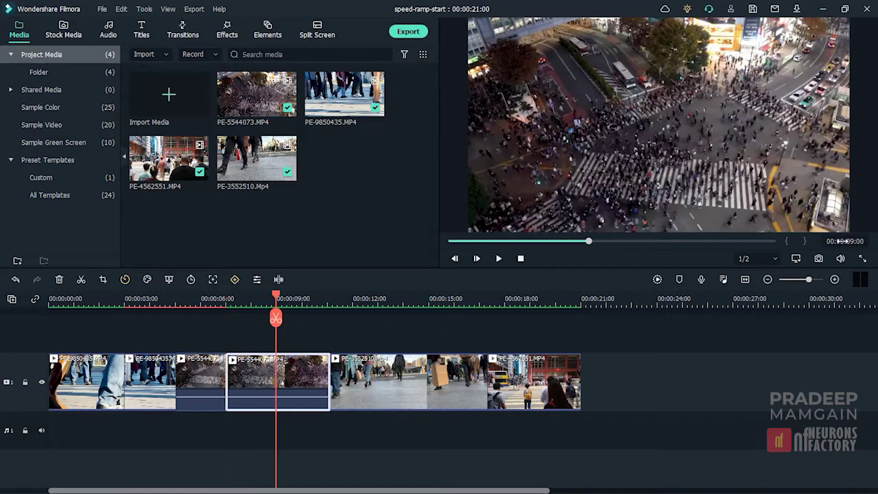
key("ctrl+b")
Split the PE-3552510.Mp4 clip on the timeline at 00:00:13:00 and 00:00:15:00.
type("1300")
key("Return")
key("ctrl+b")
type("1500")
key("Return")
key("ctrl+b")
Split the PE-4562551.MP4 clip on the timeline at 00:00:19:00.
type("1800")
key("Return")
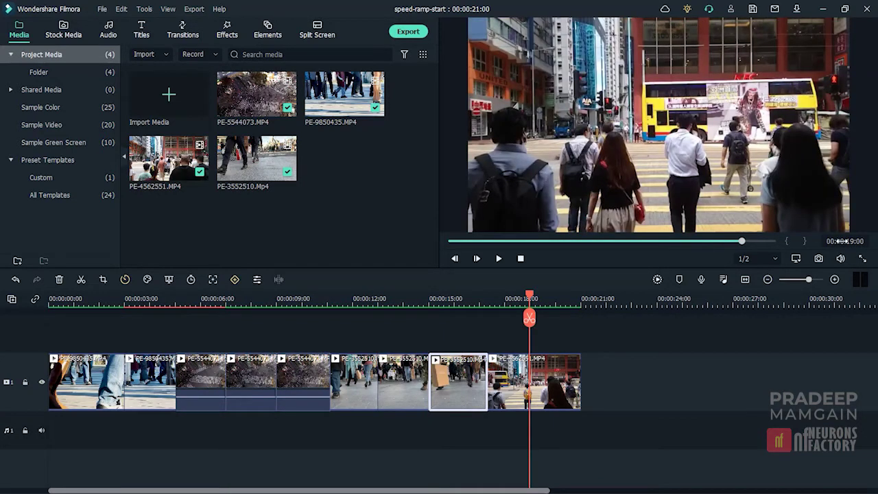
key("ctrl+b")
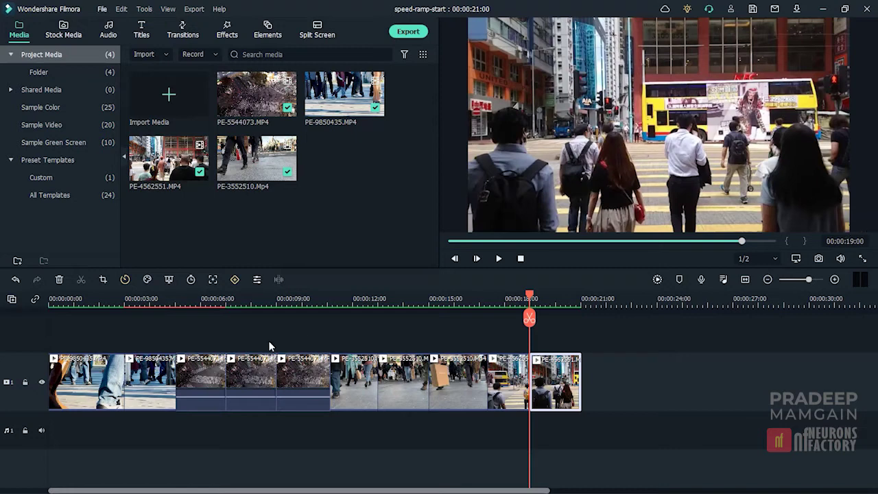
Apply the Flash out speed ramp to the second PE-9850435.MP4 piece and move its 1x and 5x points close to the clip start.
left_click(168, 377)
left_click(125, 280)
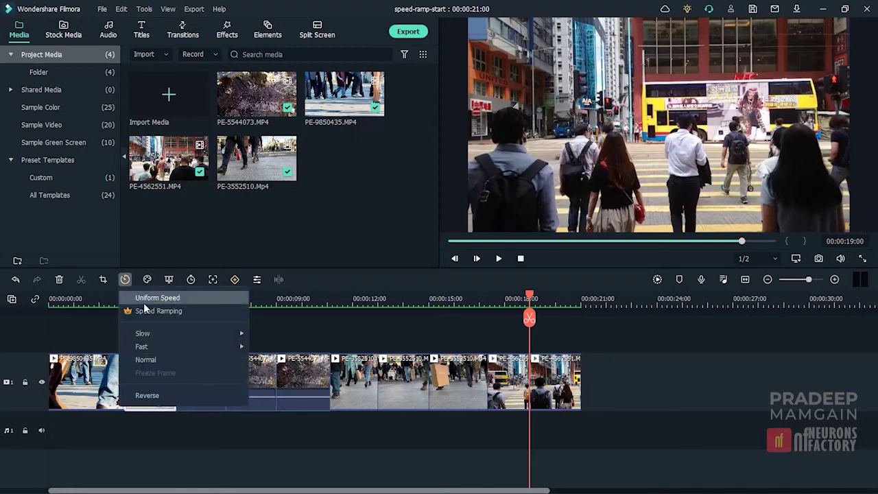
left_click(148, 309)
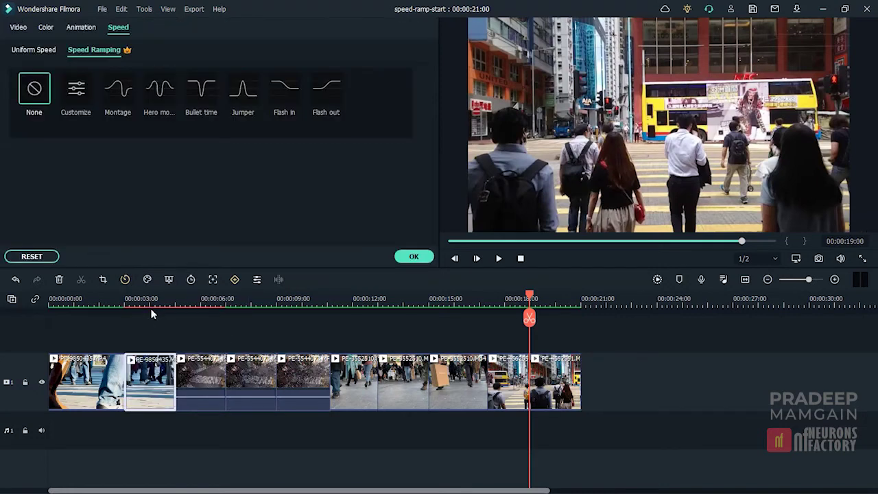
left_click(317, 108)
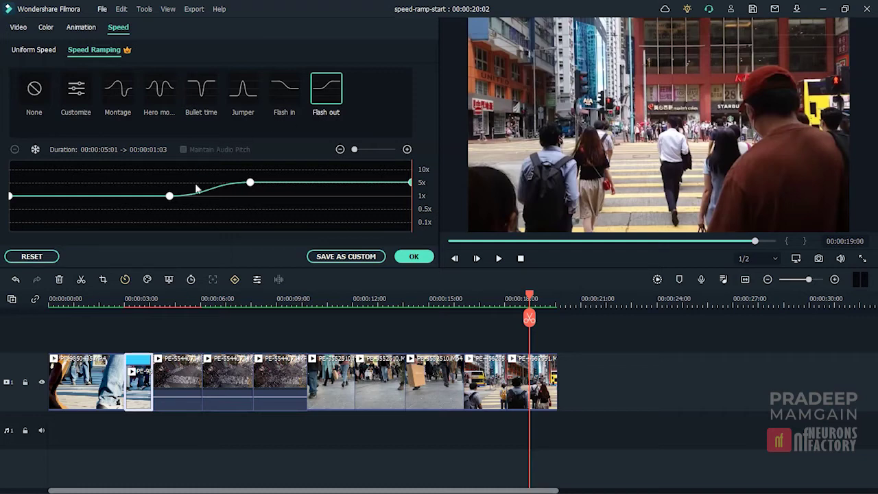
left_click_drag(169, 196, 47, 197)
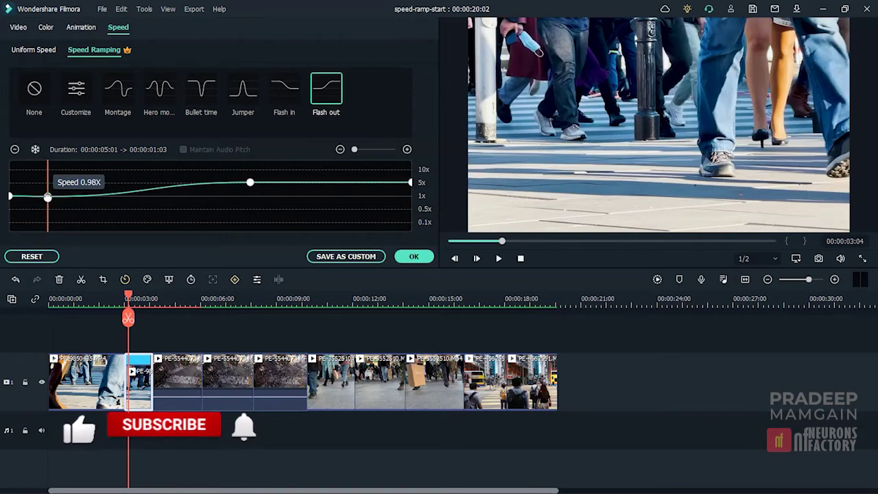
left_click_drag(249, 182, 78, 183)
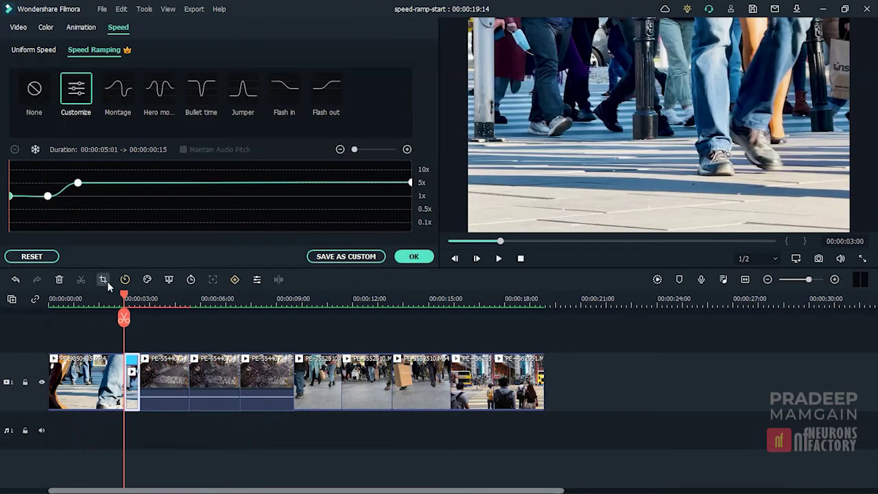
Play the cut from PE-9850435.MP4 to PE-5544073.MP4 to check the Flash out ramp.
left_click_drag(123, 297, 116, 302)
left_click(499, 258)
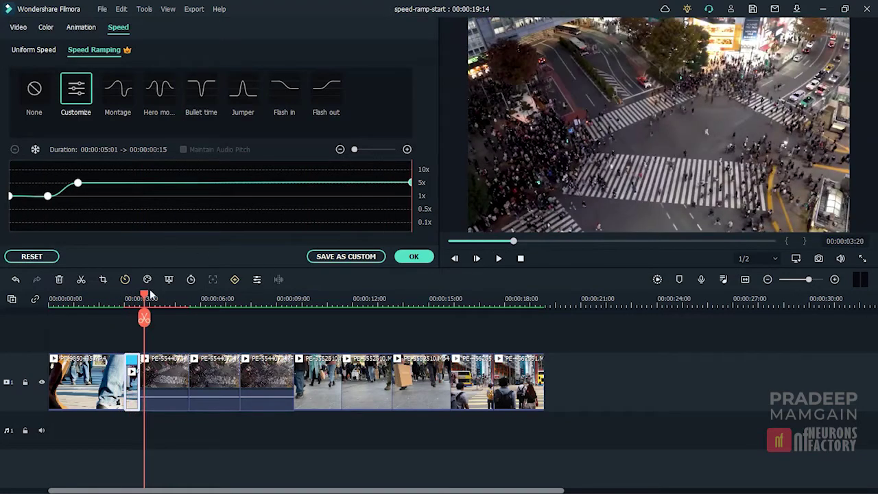
left_click_drag(147, 299, 132, 301)
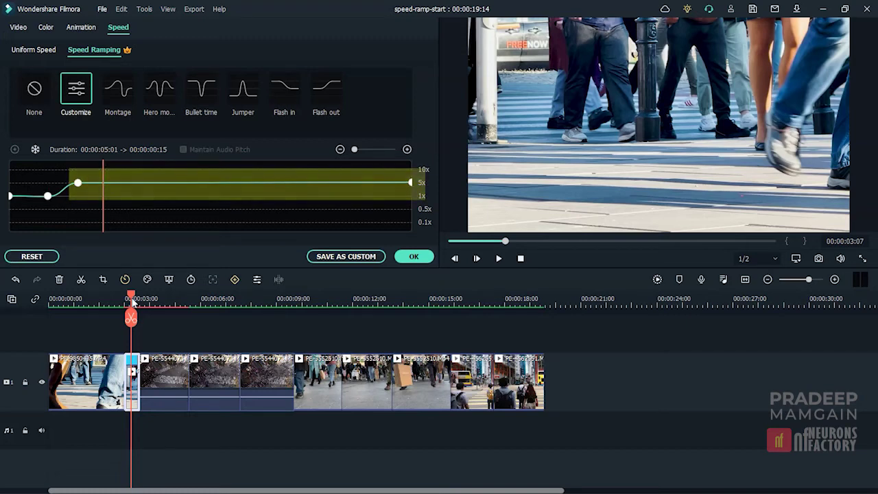
Apply the Flash in speed ramp to the first PE-5544073.MP4 piece and move its 5x and 1x points close to the clip end.
left_click(180, 383)
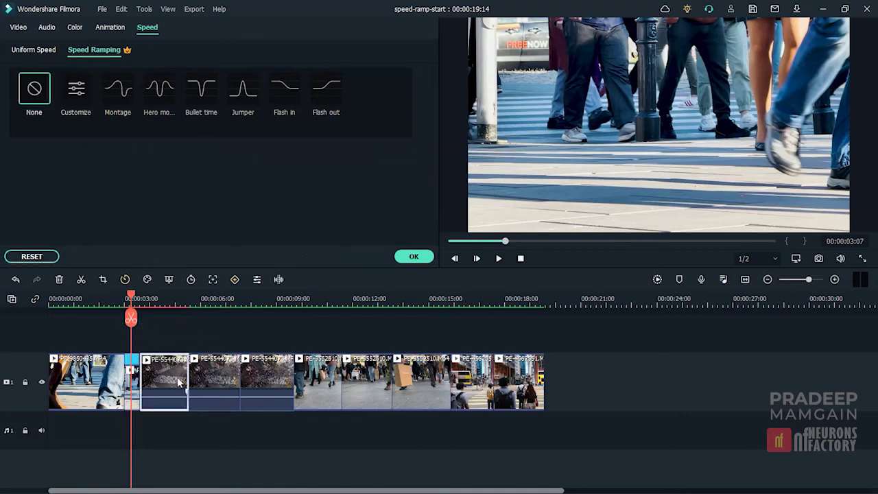
left_click(284, 93)
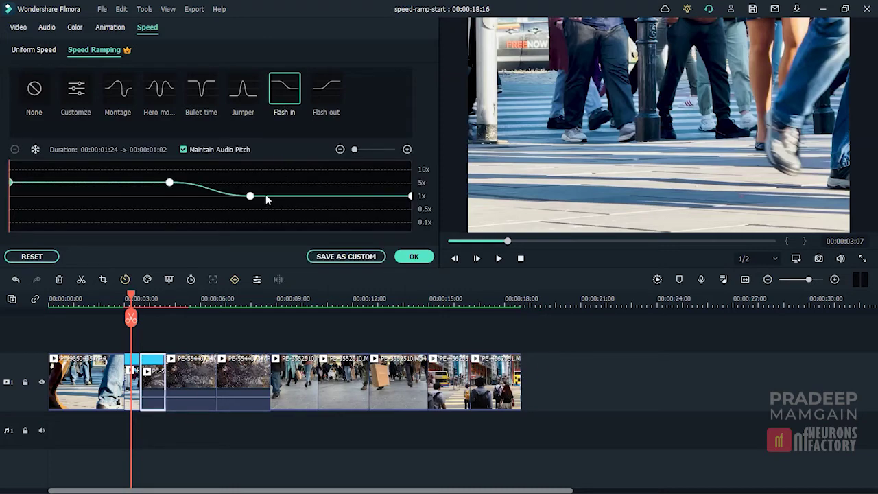
left_click_drag(250, 196, 353, 196)
left_click_drag(169, 183, 313, 183)
Preview the first cut with the Flash out and Flash in ramps combined, and return to the timeline start.
left_click_drag(314, 194, 293, 208)
left_click(498, 257)
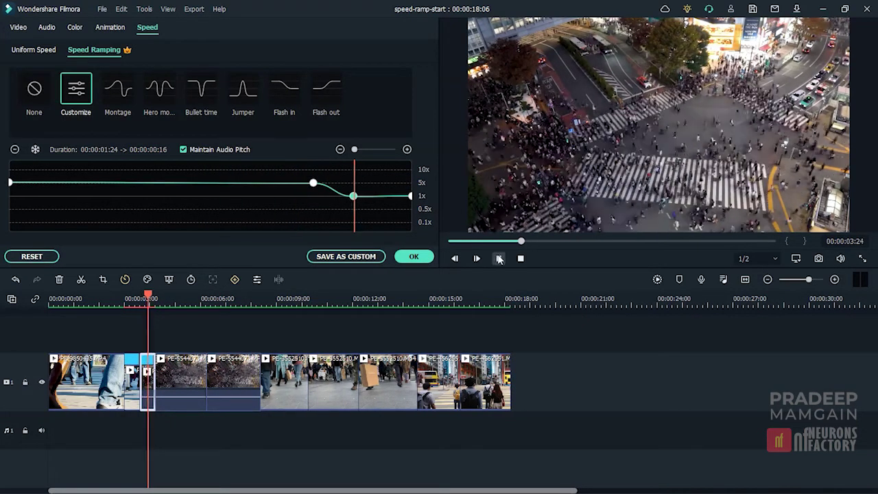
left_click(520, 258)
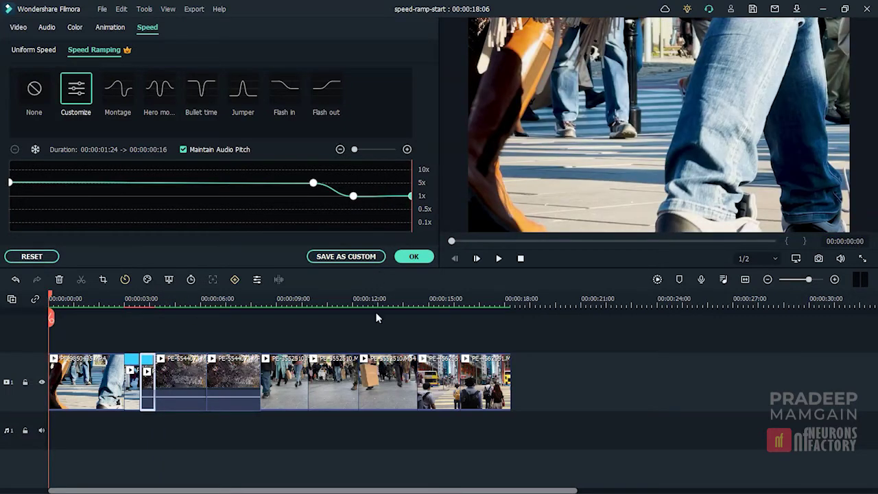
Apply tightened Flash out curves to the last PE-5544073 and PE-3552510 pieces, and Flash in curves to the first PE-3552510 and PE-4562551 pieces.
left_click(251, 370)
left_click(325, 89)
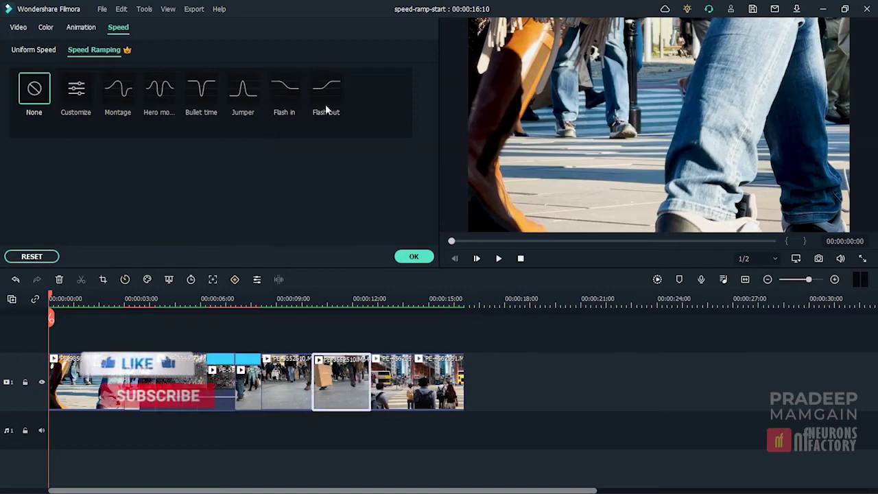
left_click(284, 89)
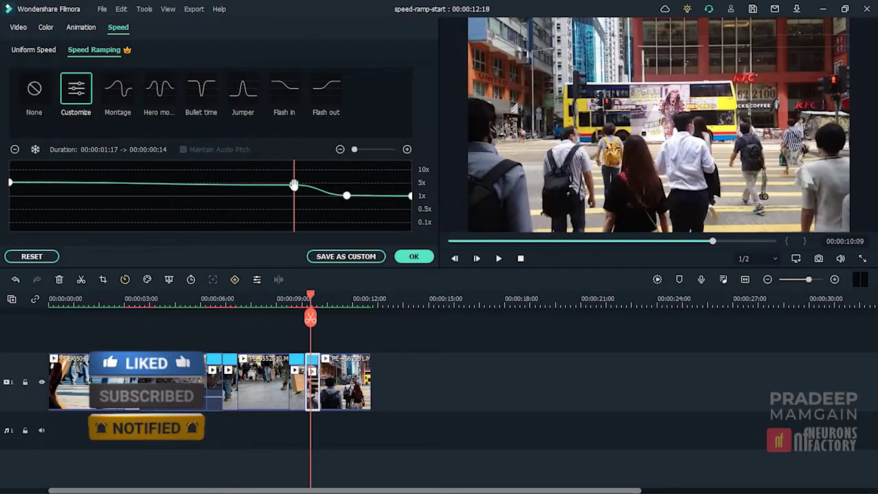
Play the whole speed-ramped sequence to review the three cuts, and close the speed settings.
left_click(498, 258)
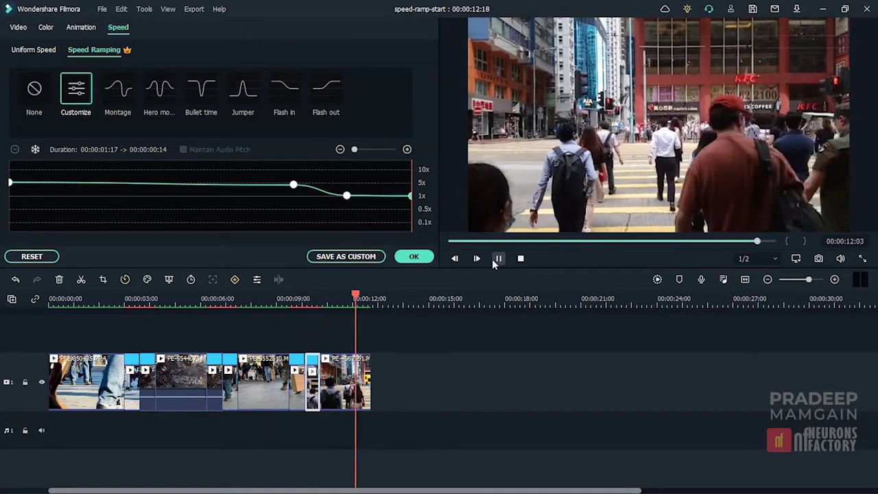
left_click(525, 258)
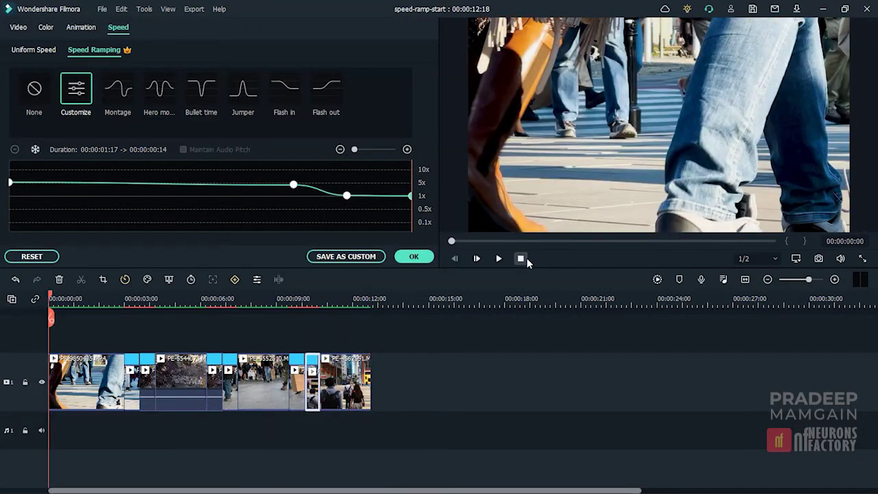
left_click(426, 258)
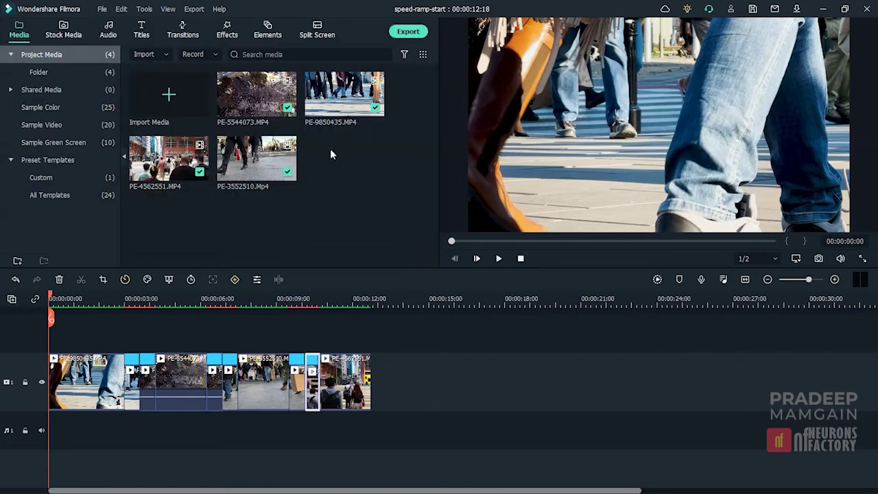
Add the Chaos 1 shake effect on a track above the first cut and trim it to cover both speed-ramped pieces.
left_click(225, 29)
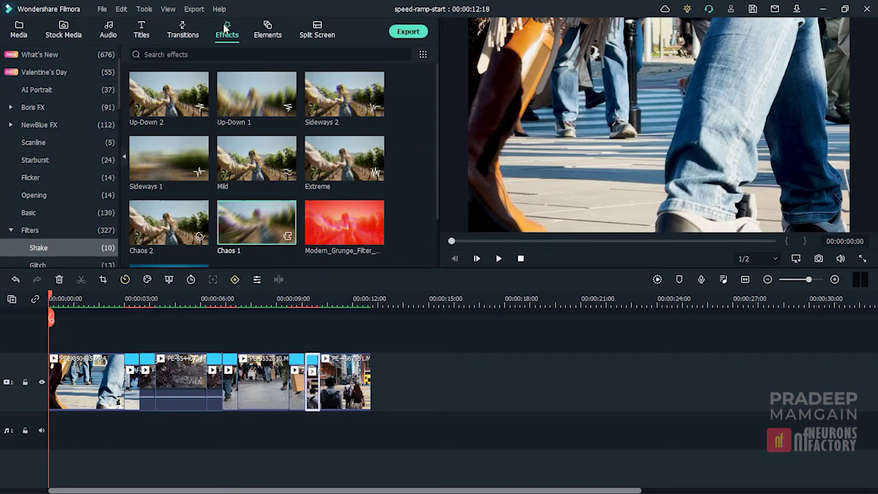
left_click_drag(177, 301, 118, 338)
scroll(202, 301, "up", 2)
left_click_drag(142, 374, 178, 377)
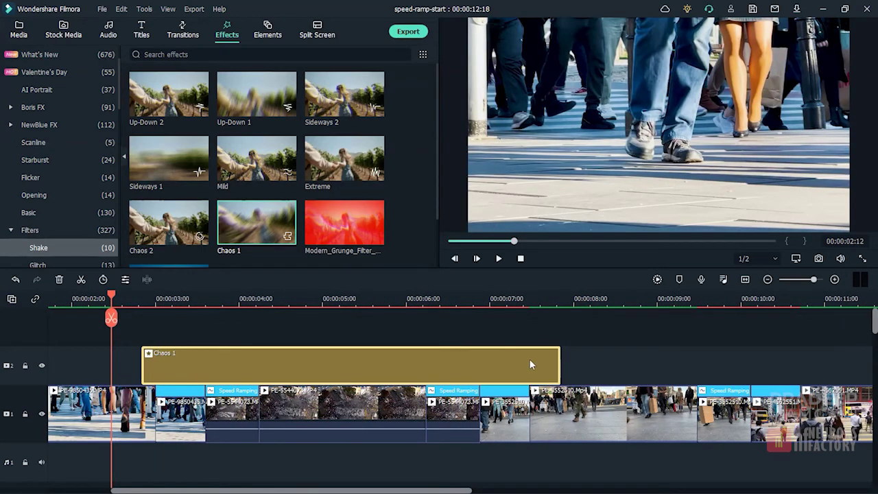
left_click_drag(560, 366, 266, 368)
scroll(222, 353, "right", 5)
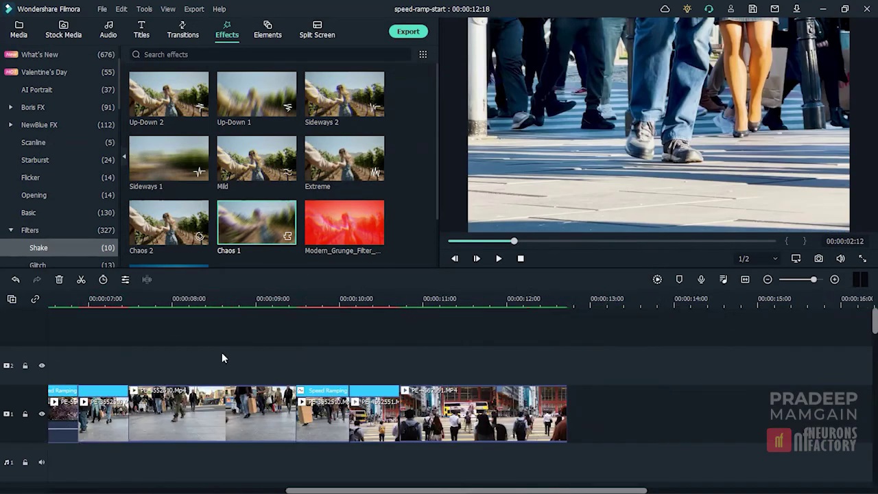
left_click(746, 279)
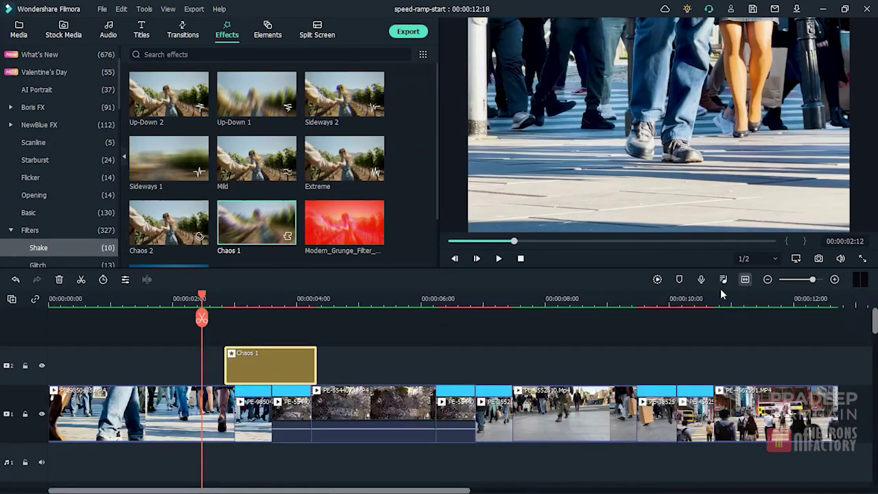
Set the Chaos 1 effect's frequency to 5 and preview the shake over the first cut.
double_click(260, 367)
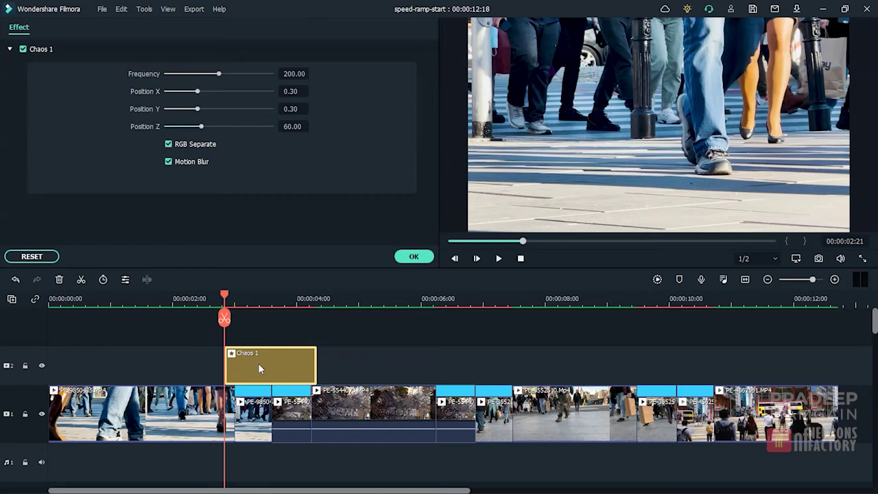
double_click(301, 74)
type("5")
key("Return")
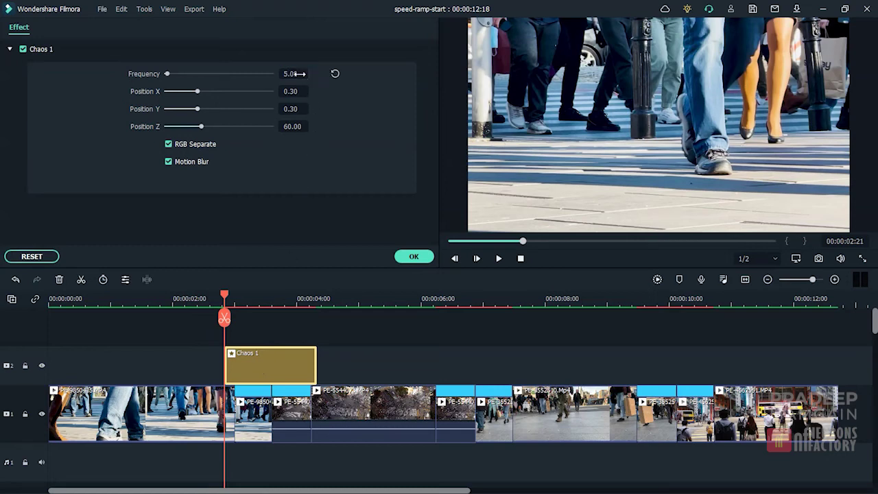
left_click(414, 256)
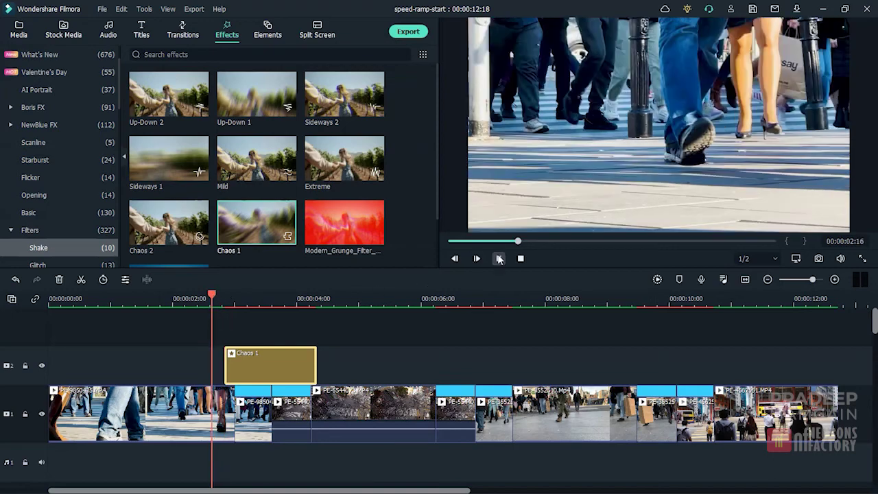
left_click(499, 259)
left_click(524, 260)
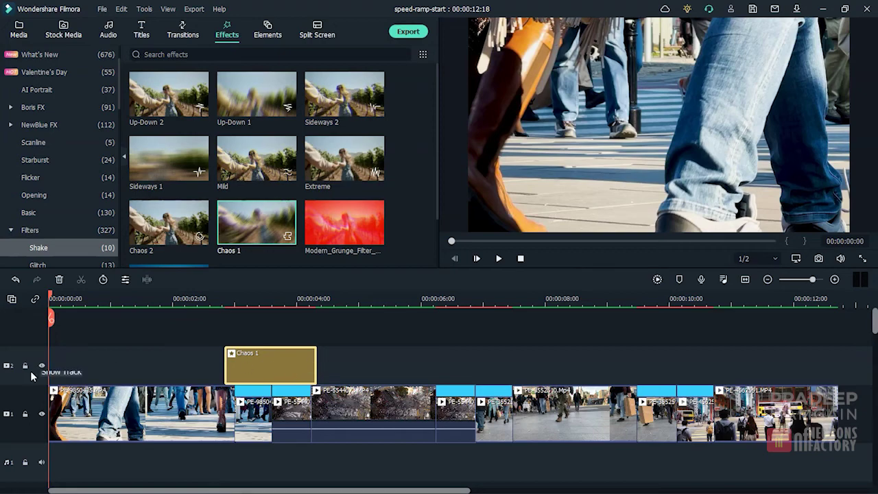
Paste copies of the Chaos 1 effect over the other two speed-ramped cuts and render a timeline preview.
left_click_drag(50, 317, 430, 336)
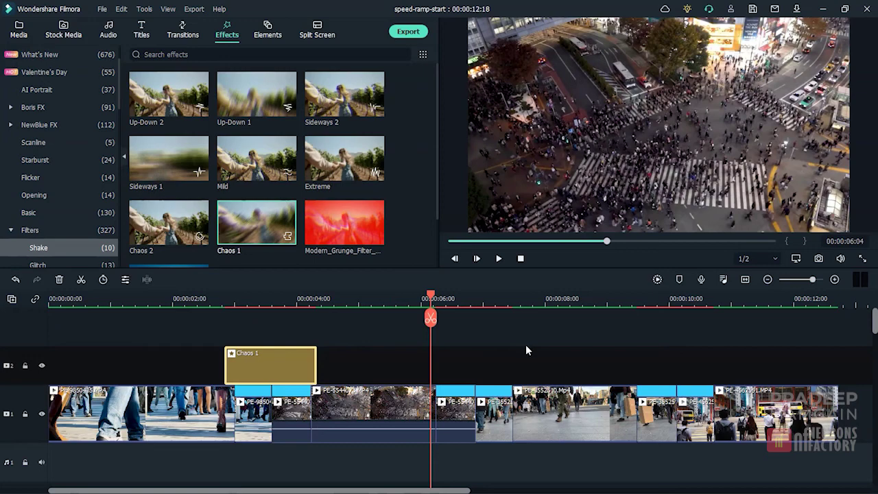
key("ctrl+v")
left_click(558, 299)
left_click_drag(561, 300, 631, 317)
key("ctrl+v")
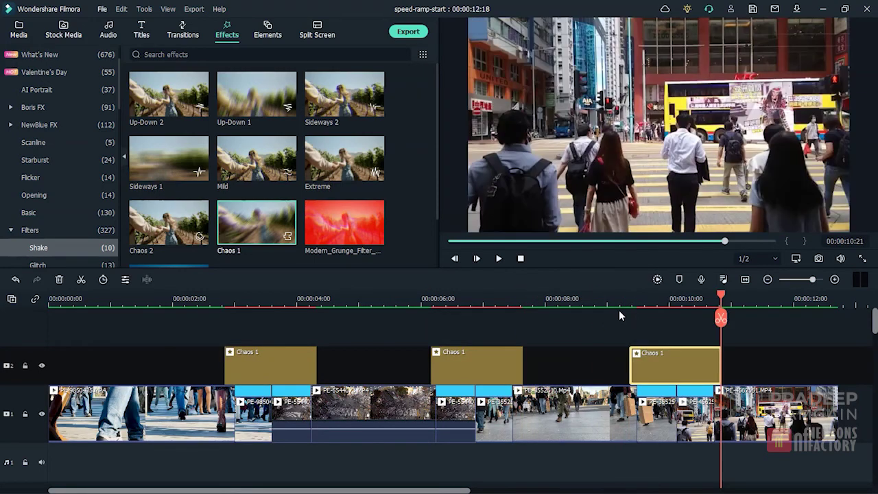
left_click(655, 281)
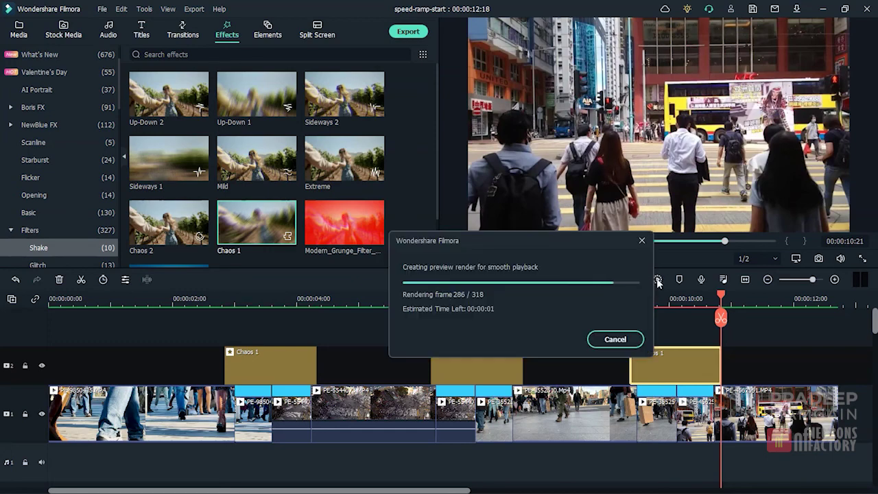